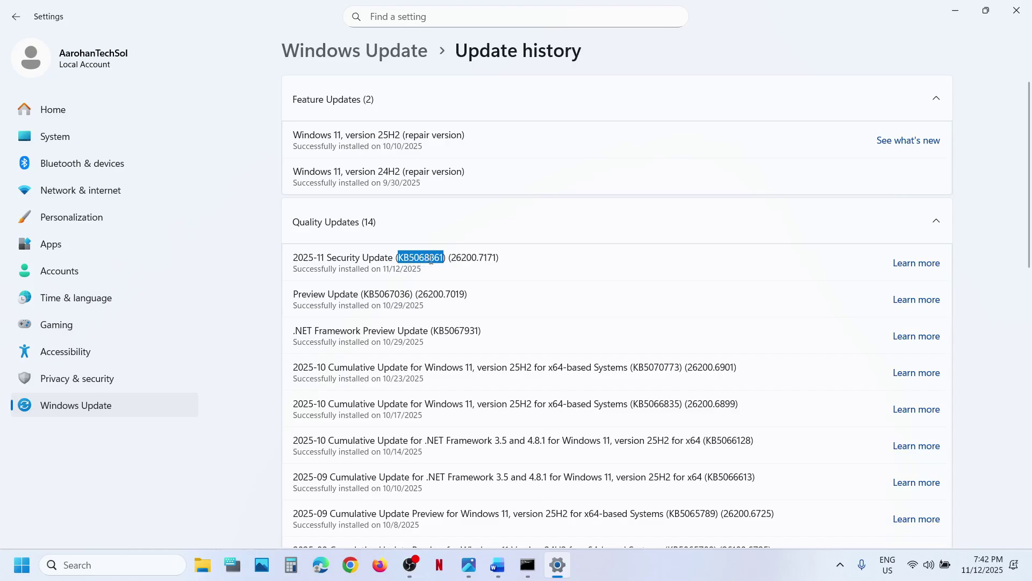
Highlight the error codes in the notes title, then return to the main Windows Update page.
left_click(497, 565)
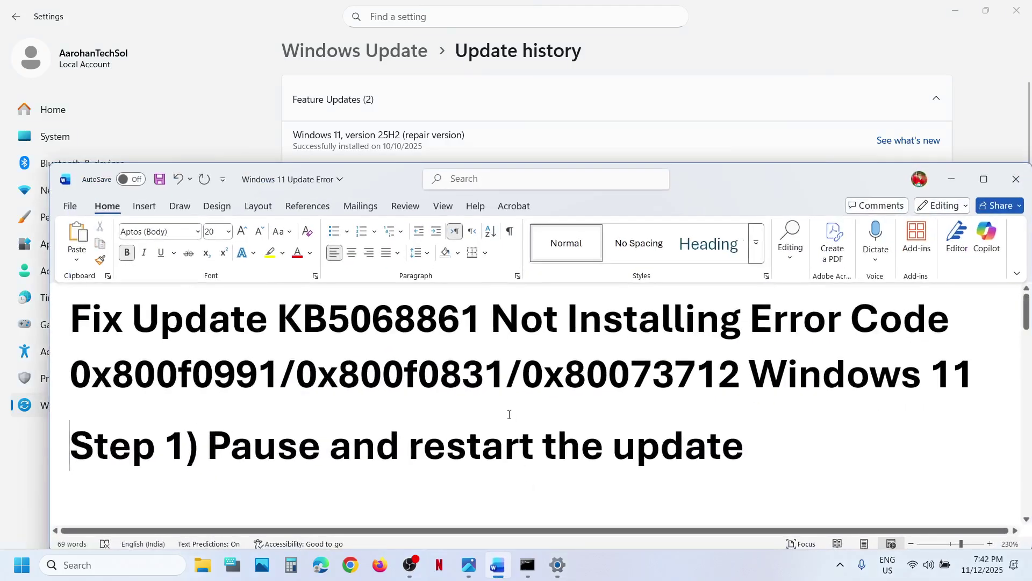
left_click_drag(71, 376, 717, 364)
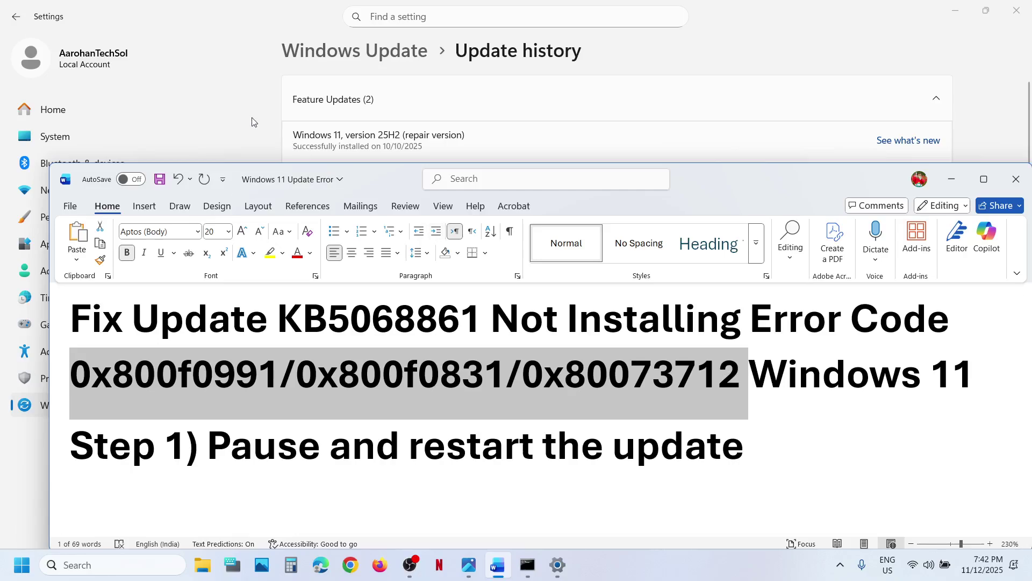
left_click(253, 120)
left_click(112, 398)
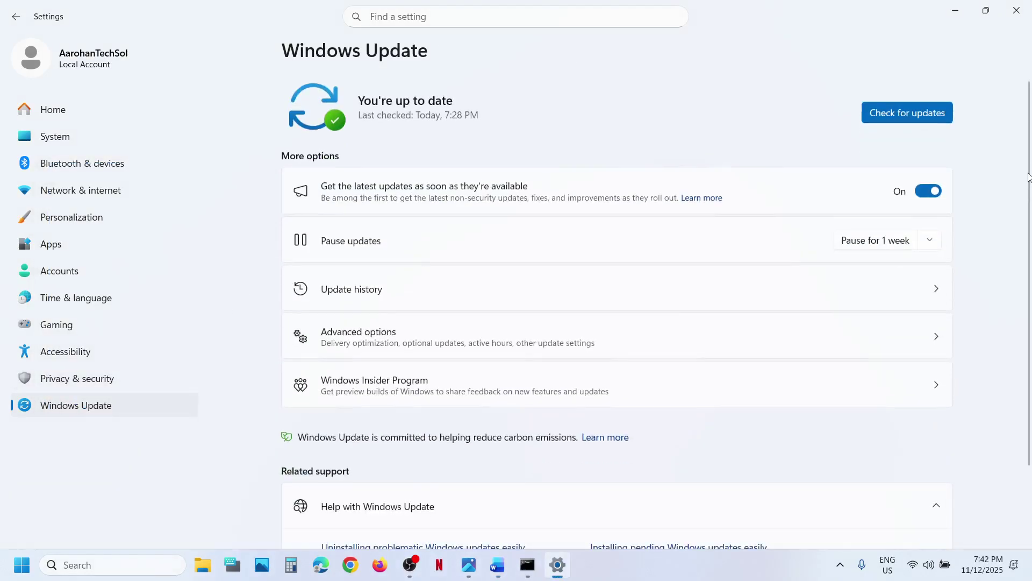
Pause updates for 1 week, then resume them and scroll the troubleshooting notes.
left_click(858, 249)
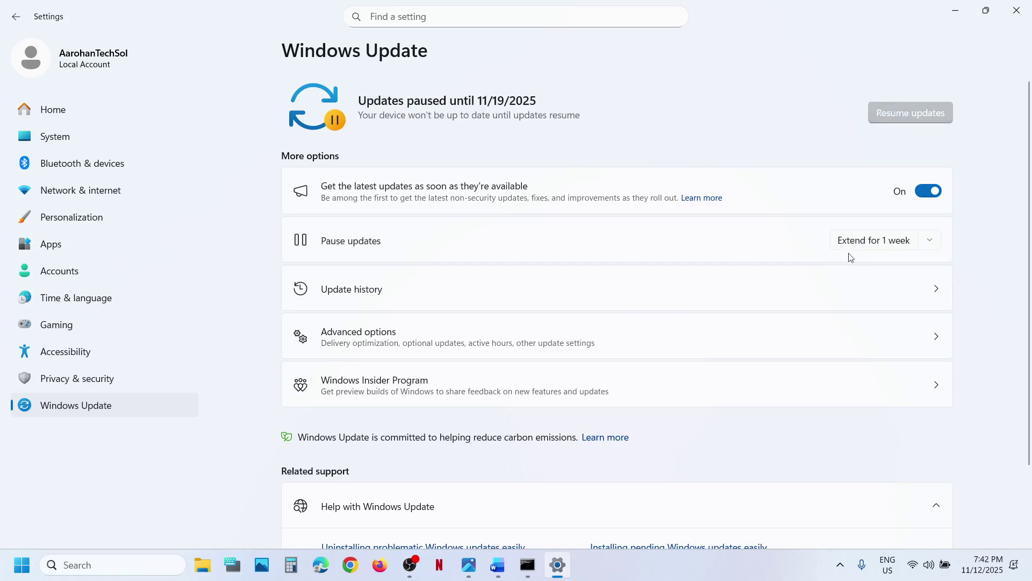
left_click(895, 119)
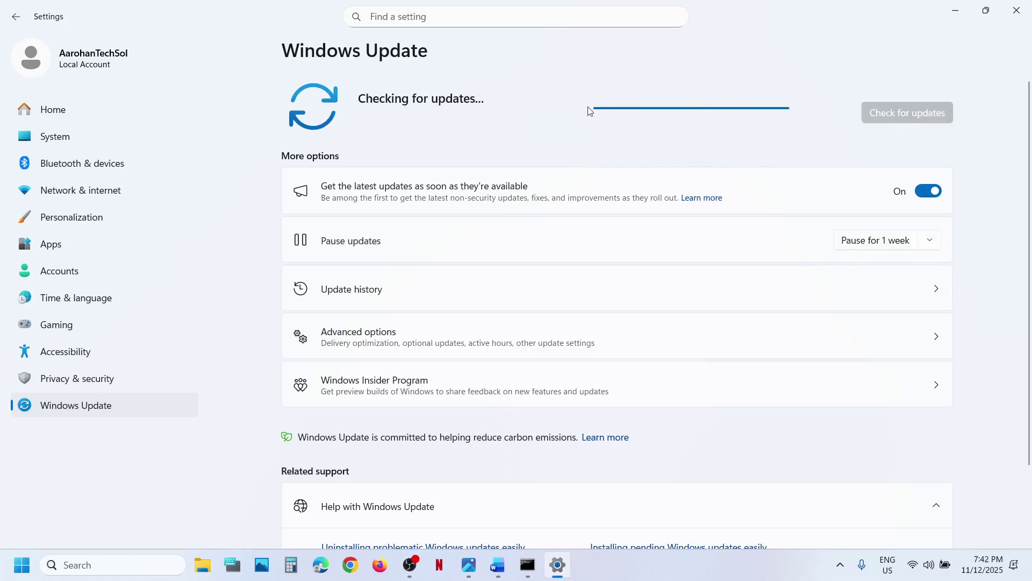
left_click(506, 569)
scroll(438, 357, "down", 5)
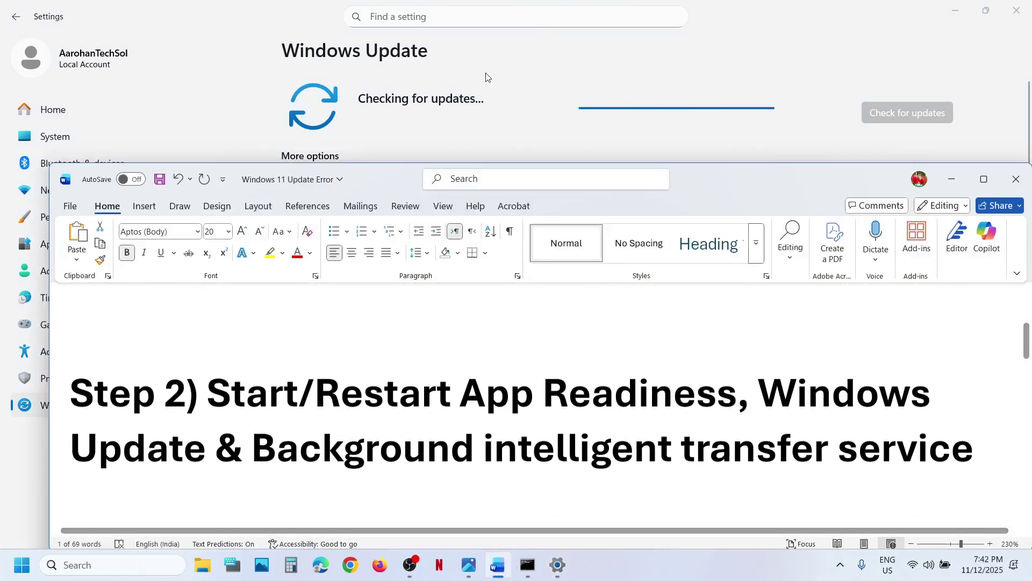
Search for 'services' and launch the Services console.
left_click(487, 63)
left_click(126, 564)
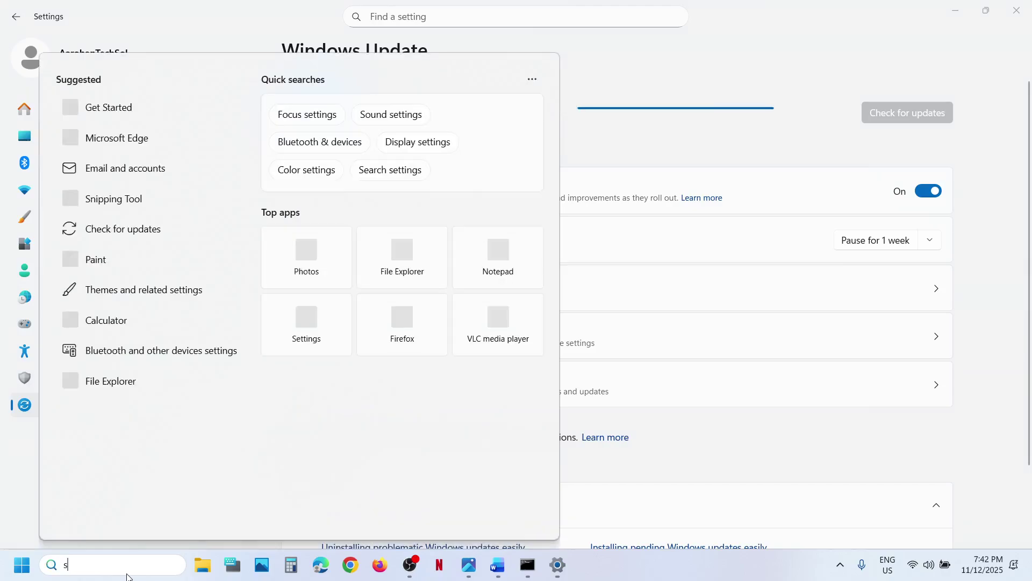
type("services")
key("Escape")
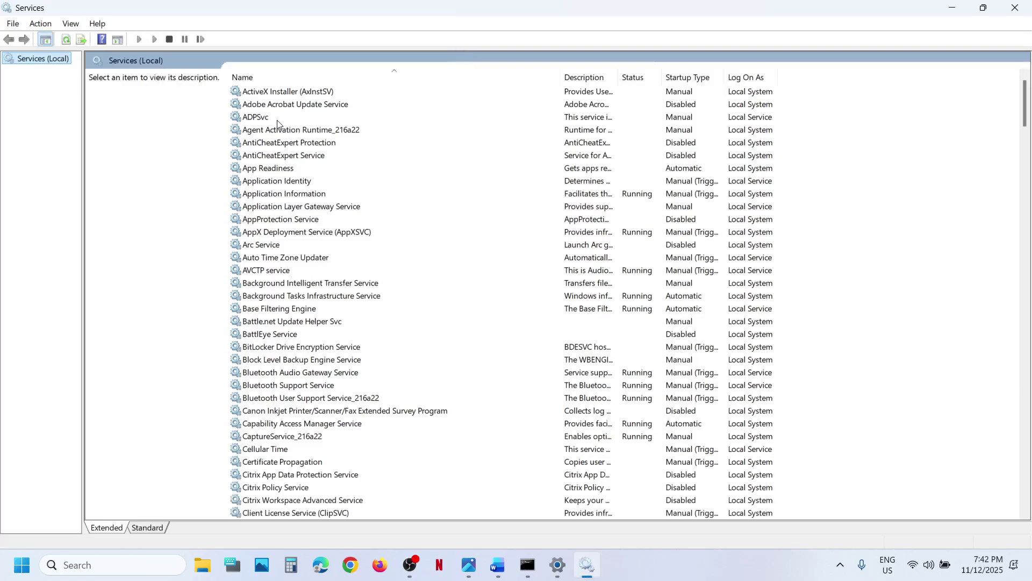
Set App Readiness to Automatic startup, start it, then restart the service.
double_click(278, 168)
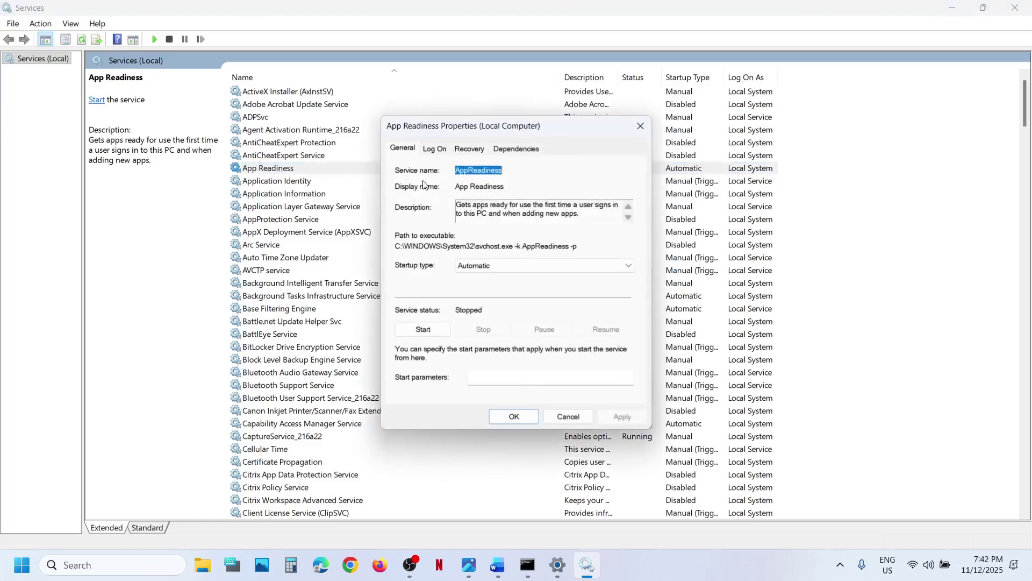
left_click(495, 263)
left_click(489, 285)
left_click(631, 415)
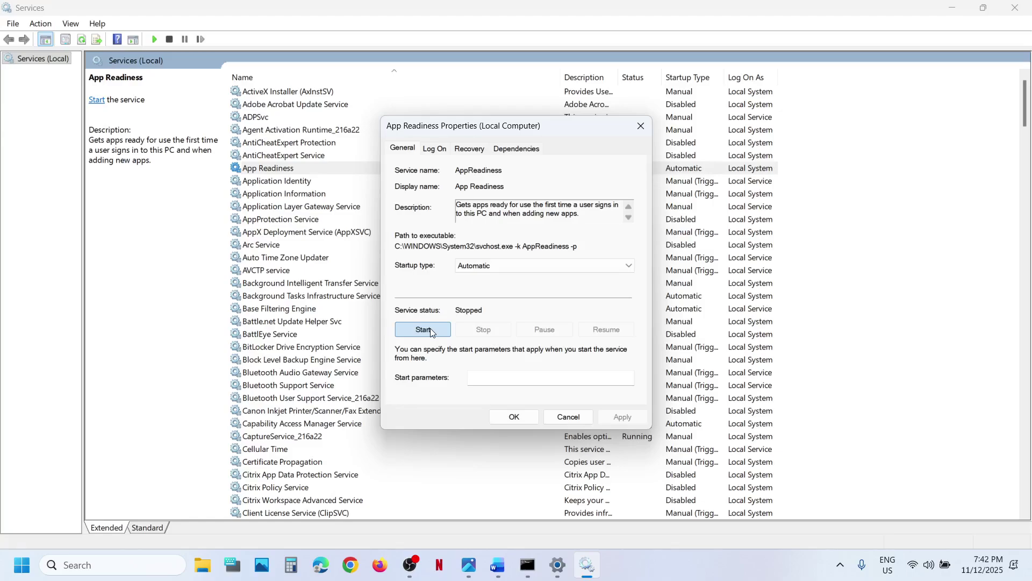
left_click(430, 328)
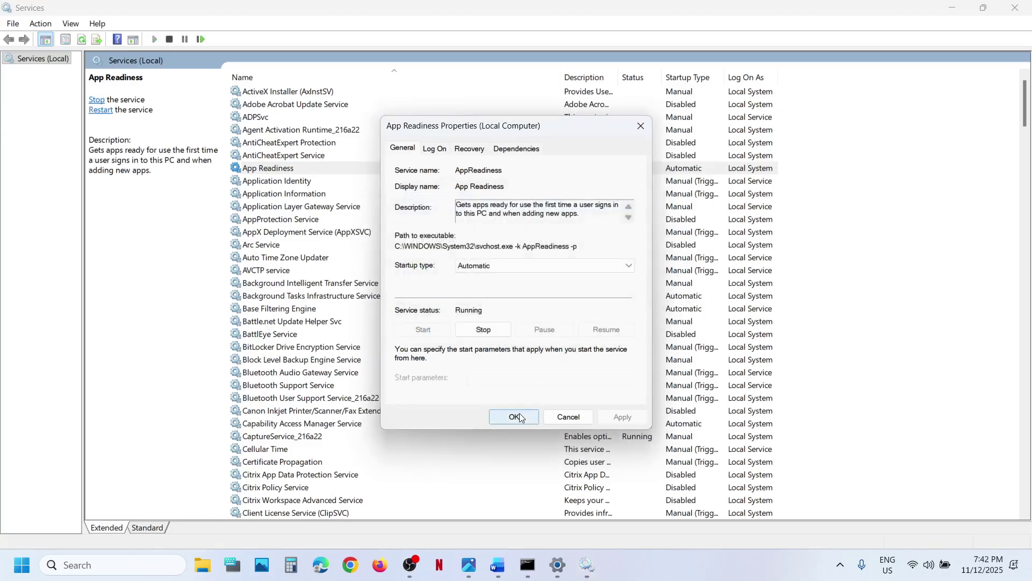
left_click(514, 416)
right_click(314, 172)
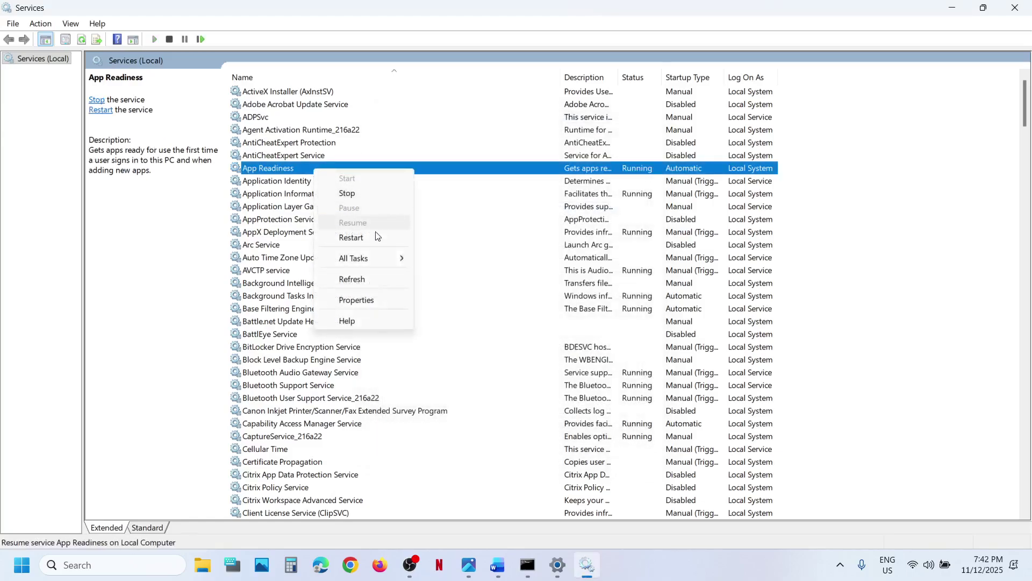
left_click(365, 243)
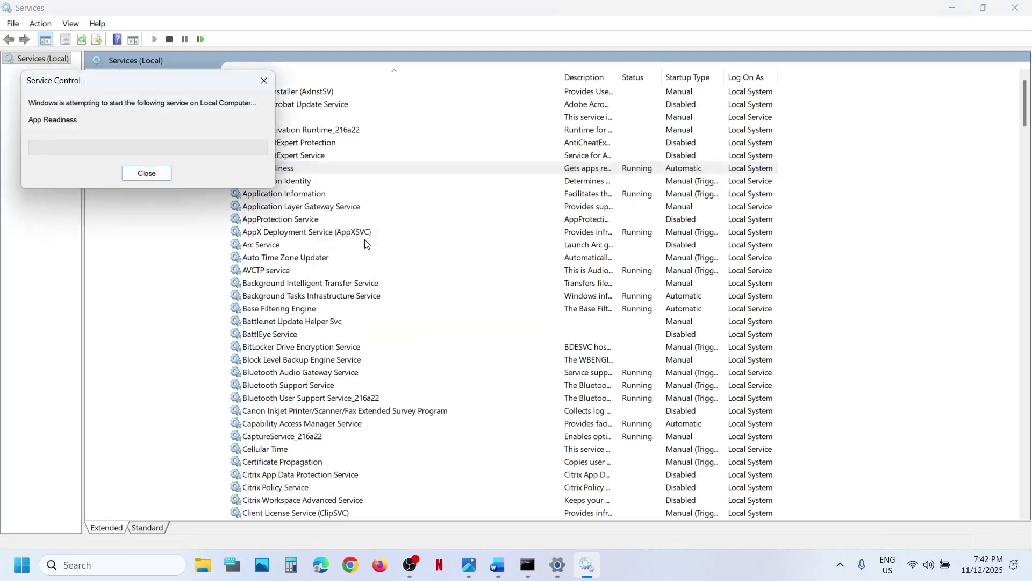
Set Background Intelligent Transfer Service to Automatic startup and start it.
left_click(312, 269)
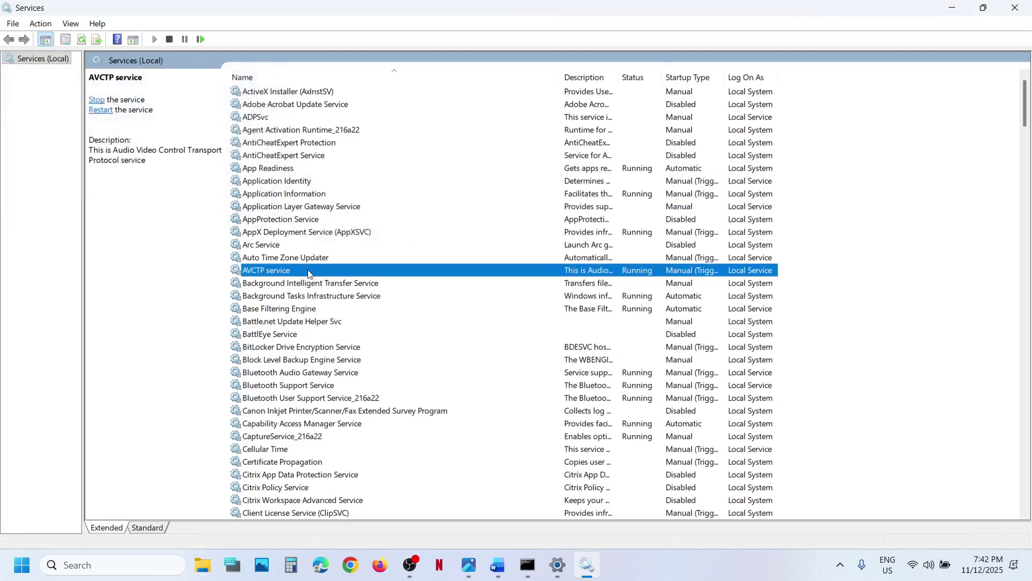
key("Down")
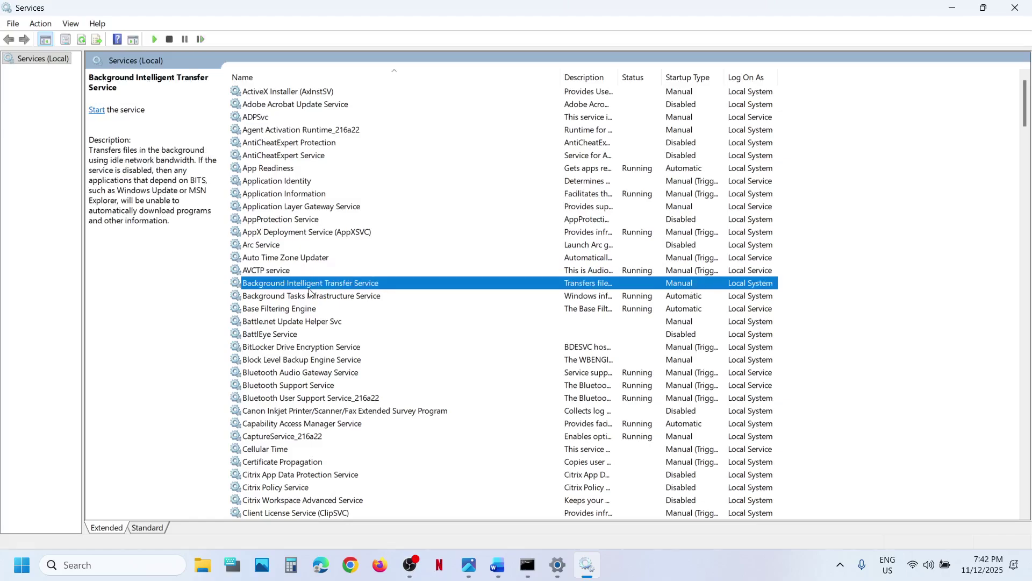
key("Return")
left_click(519, 267)
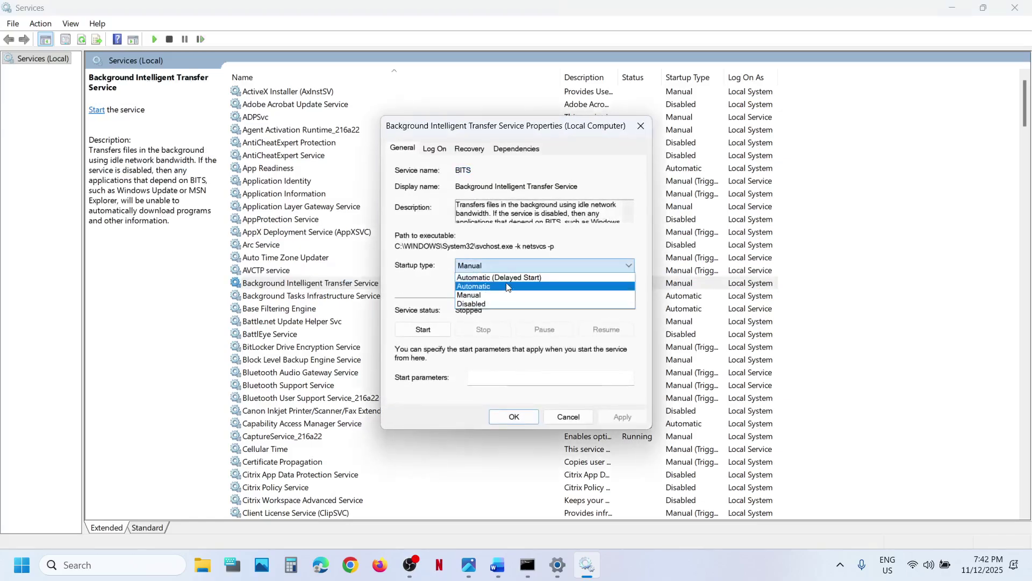
left_click(506, 290)
left_click(623, 417)
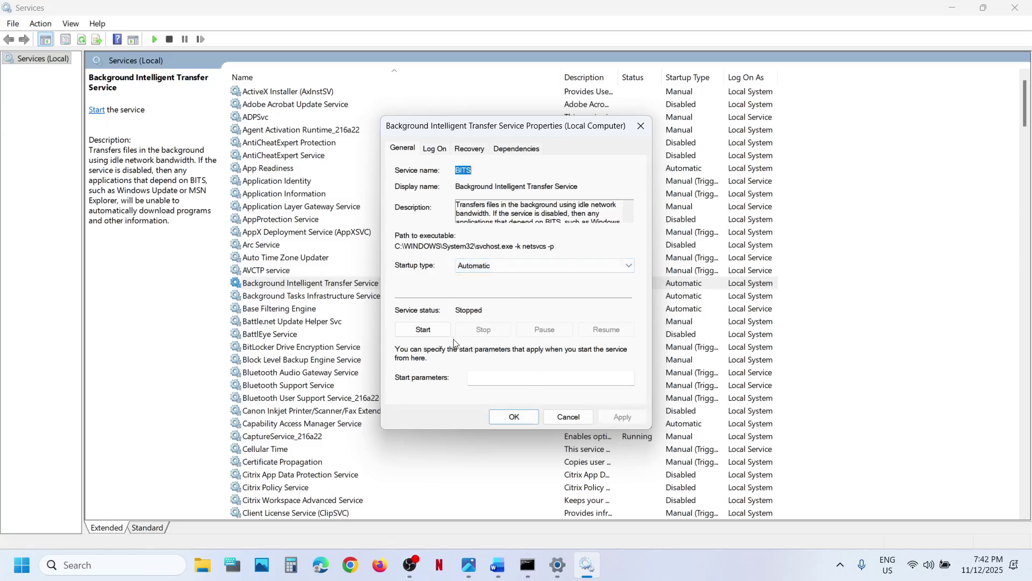
left_click(423, 330)
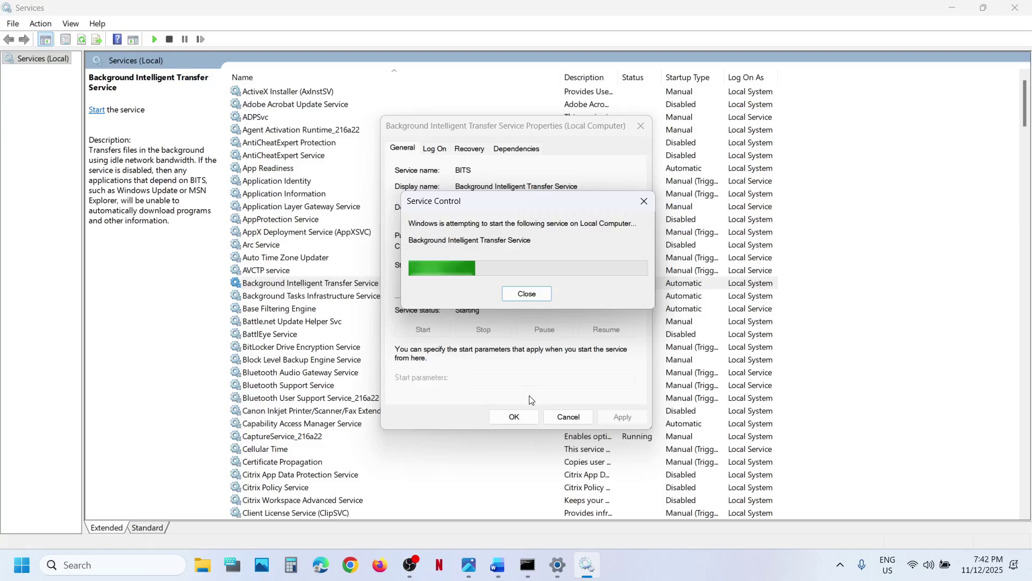
left_click(515, 418)
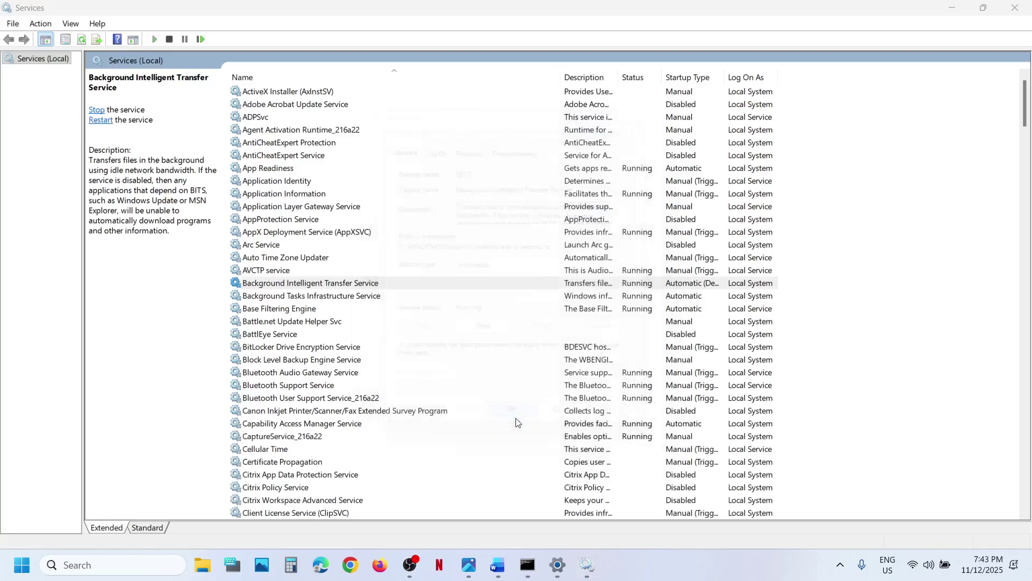
Restart the Background Intelligent Transfer Service.
left_click(315, 286)
right_click(313, 286)
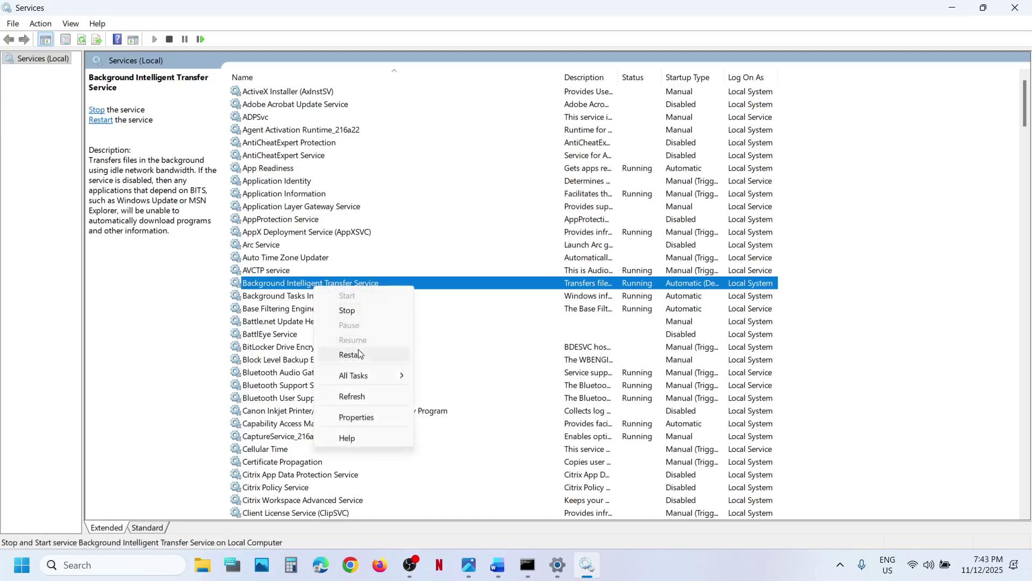
left_click(360, 355)
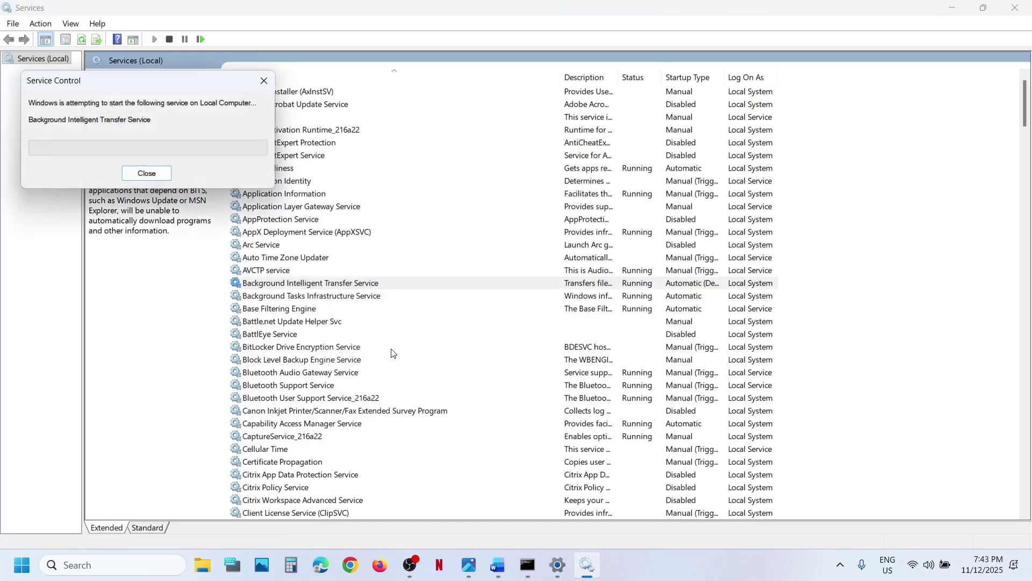
Keep the Windows Update service on Automatic startup and apply the setting.
left_click(325, 376)
key("w")
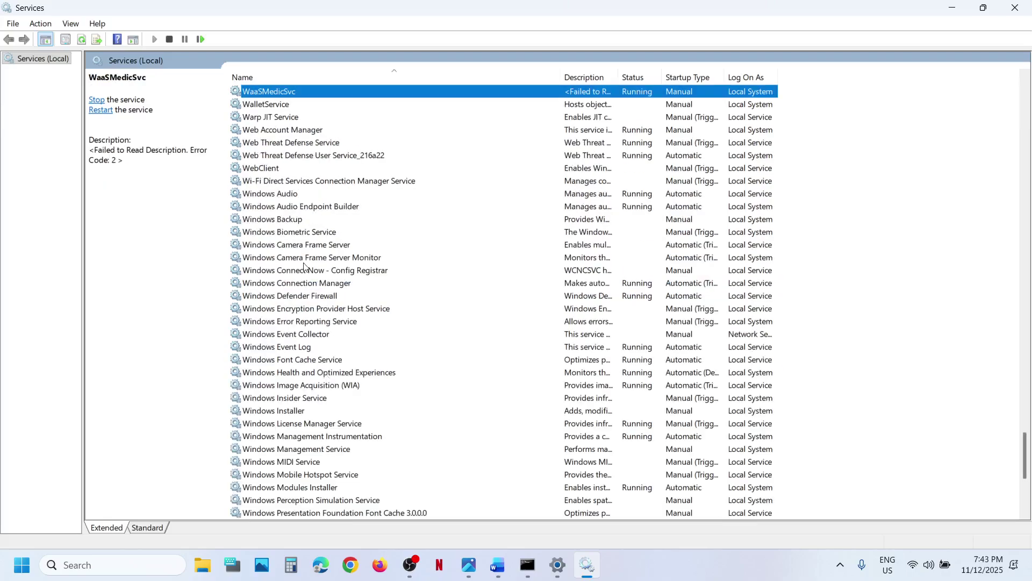
scroll(305, 274, "down", 8)
left_click(302, 334)
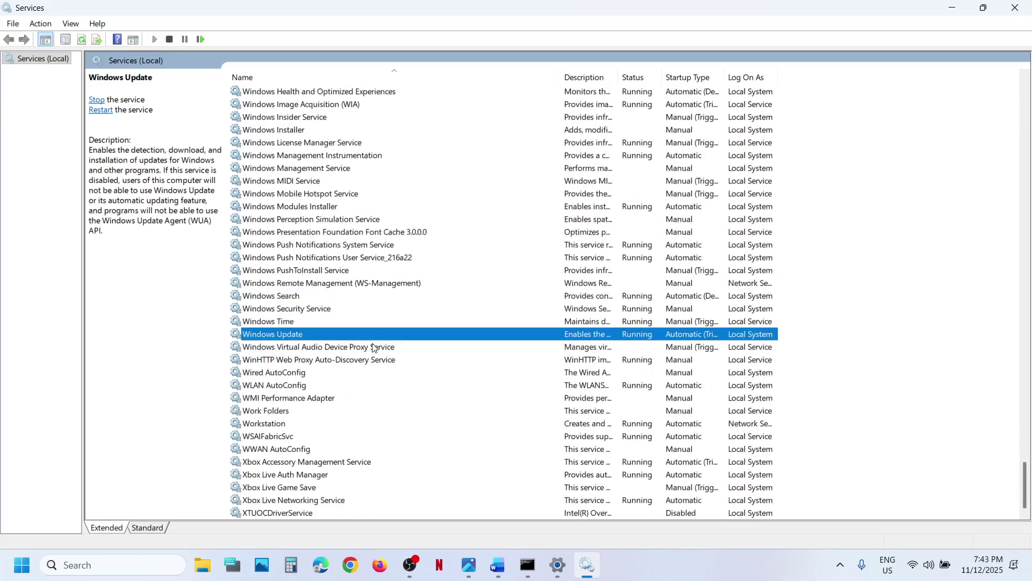
double_click(396, 337)
left_click(512, 267)
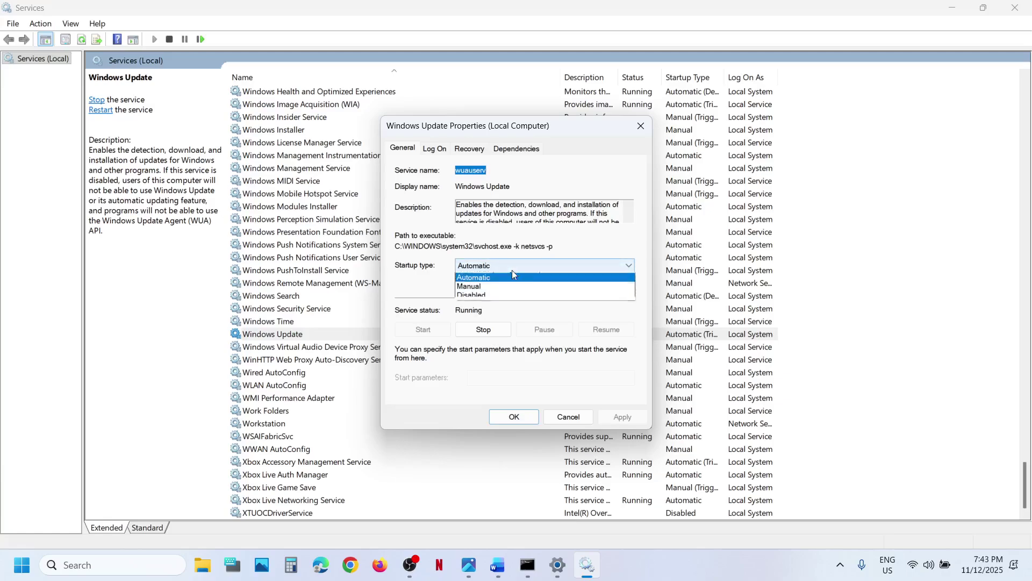
left_click(502, 286)
left_click(614, 417)
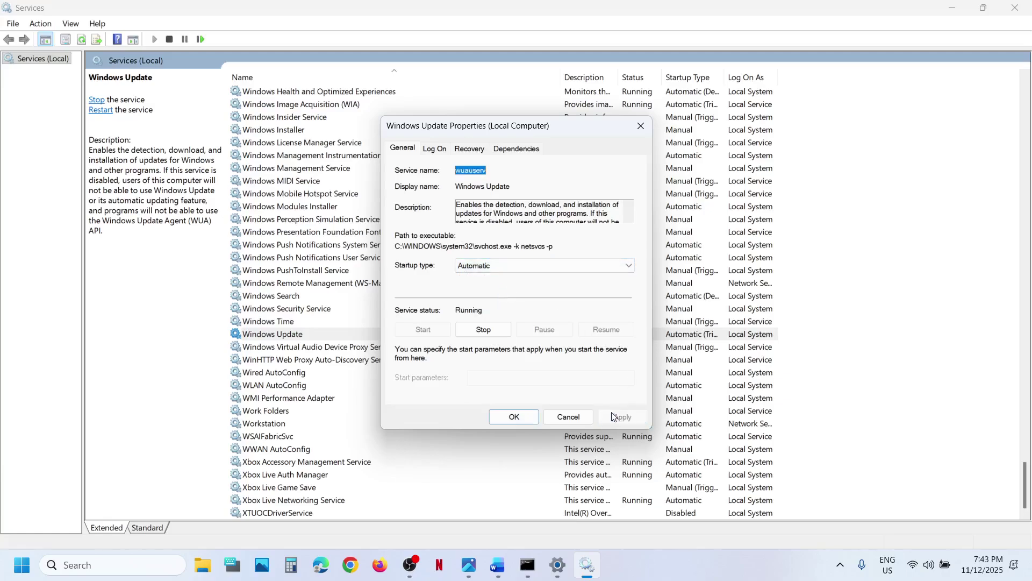
left_click(508, 417)
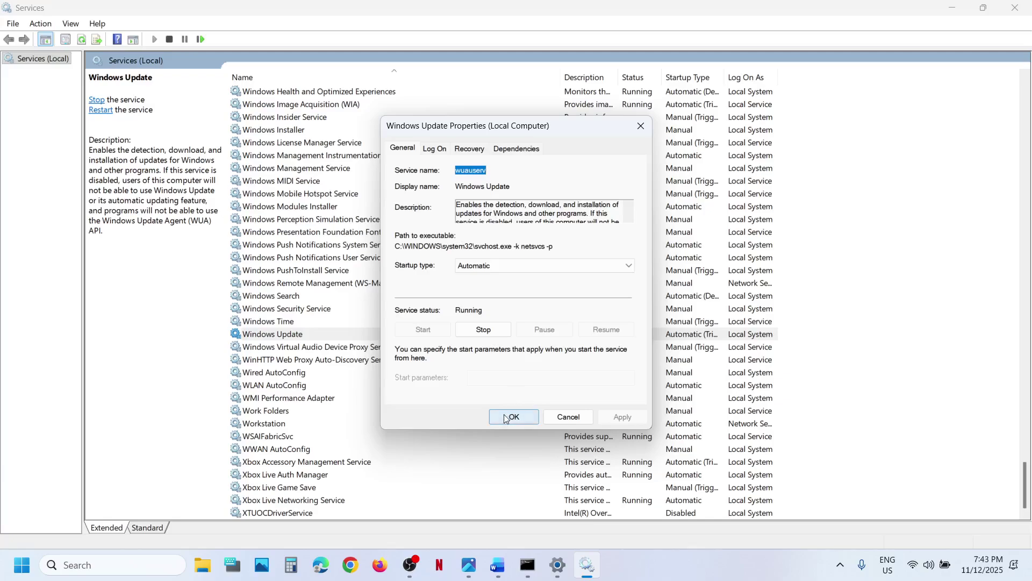
Restart the Windows Update service, then close the Services console.
right_click(305, 339)
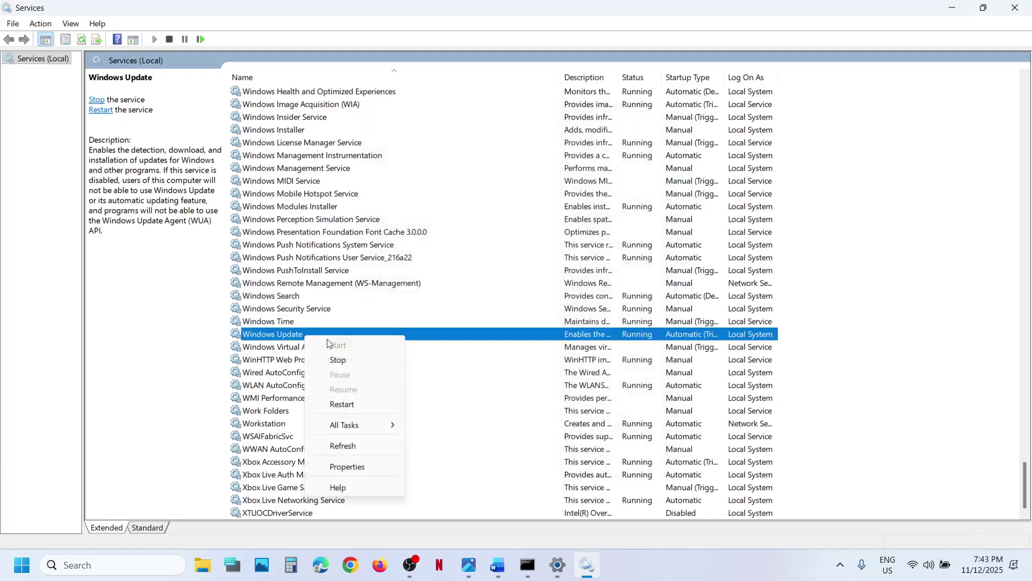
left_click(346, 406)
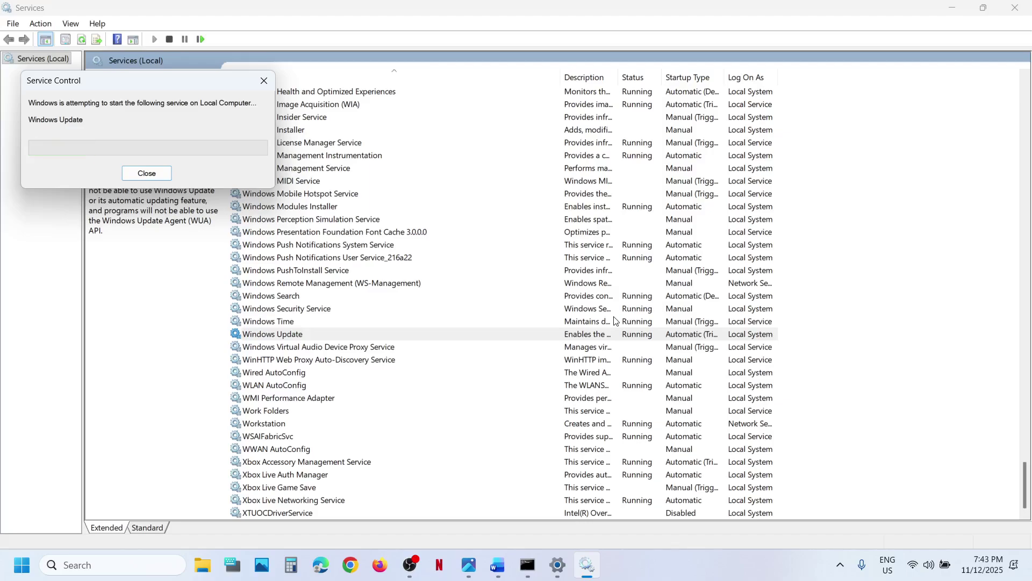
left_click(1016, 8)
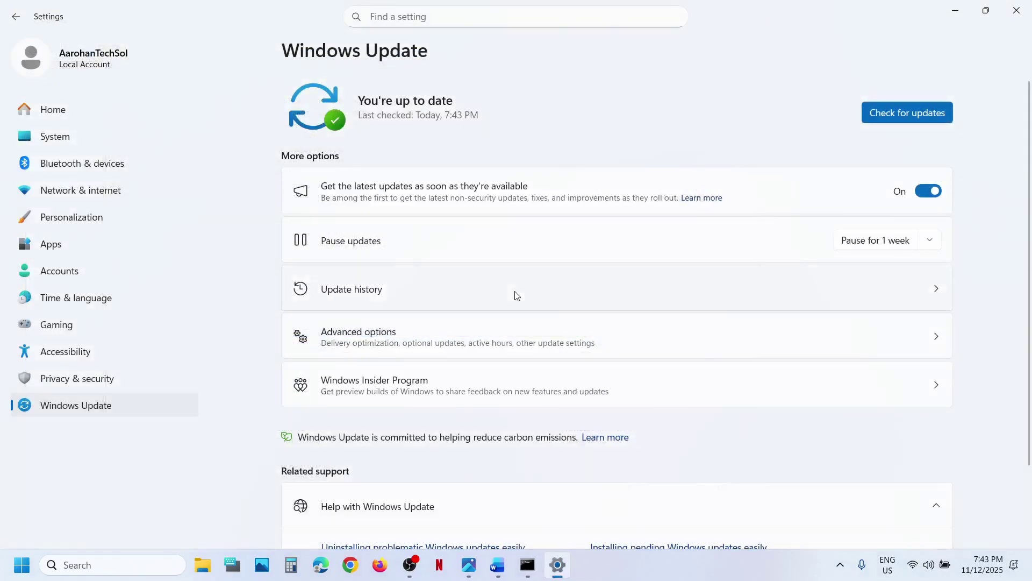
Scroll the notes to Step 3 and run Command Prompt as administrator from a 'cmd' search.
left_click(507, 559)
scroll(398, 403, "down", 6)
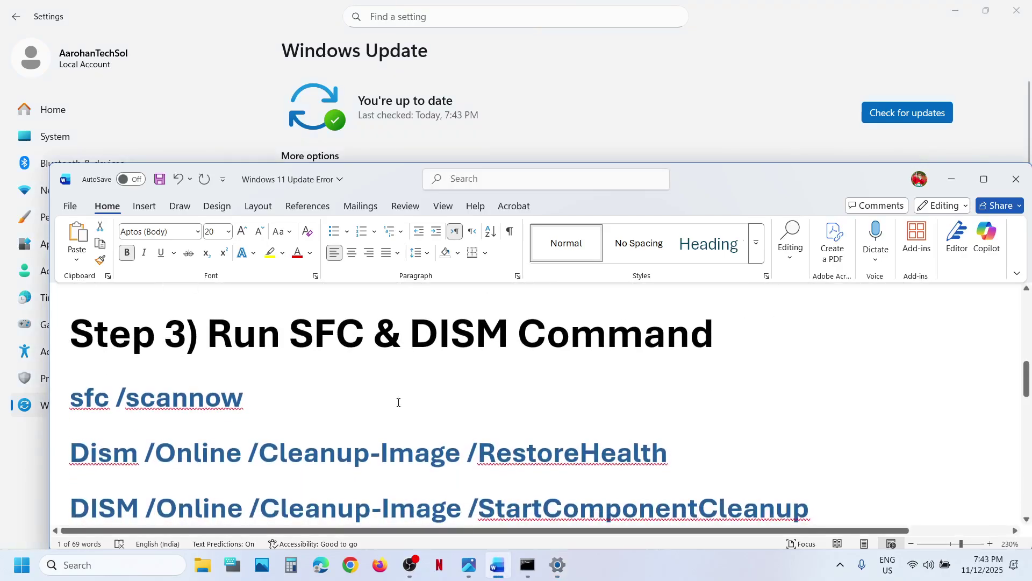
left_click(127, 570)
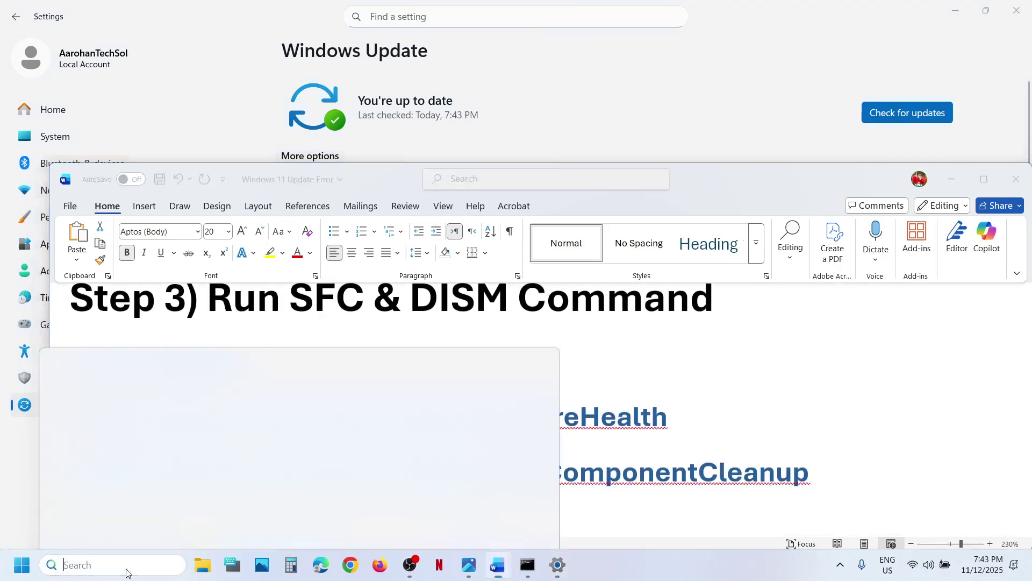
type("cmd")
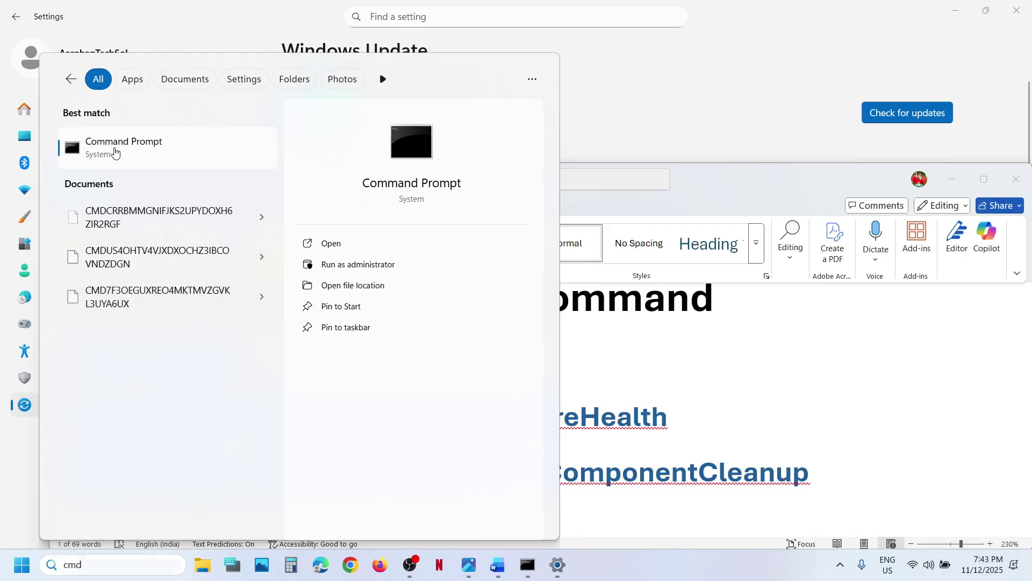
right_click(115, 154)
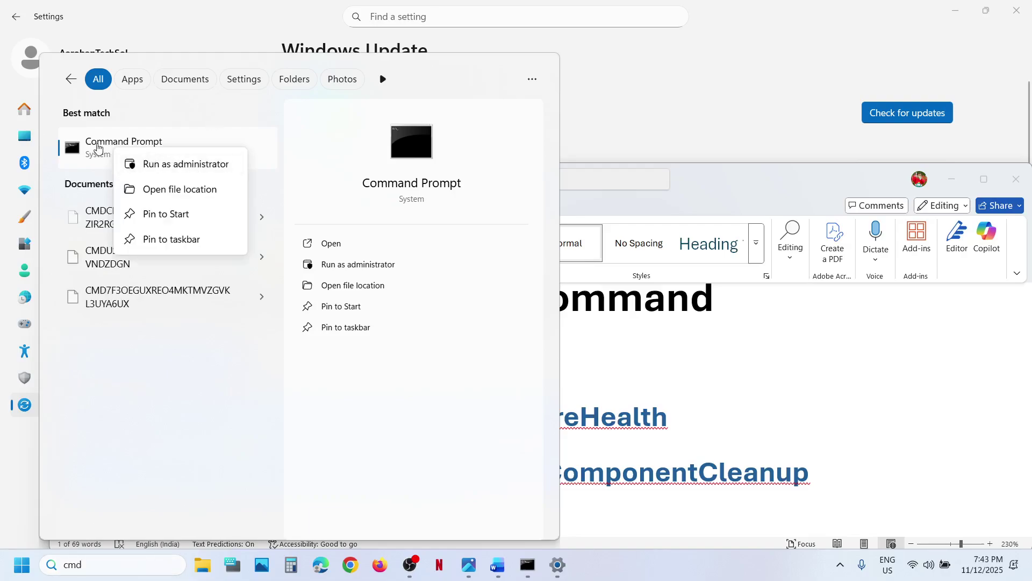
left_click(168, 171)
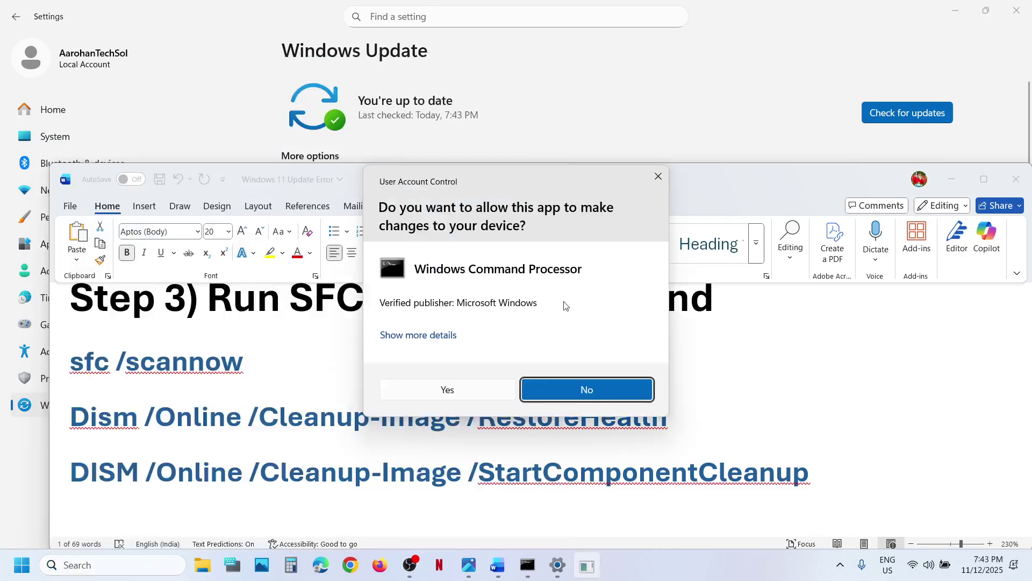
left_click(482, 395)
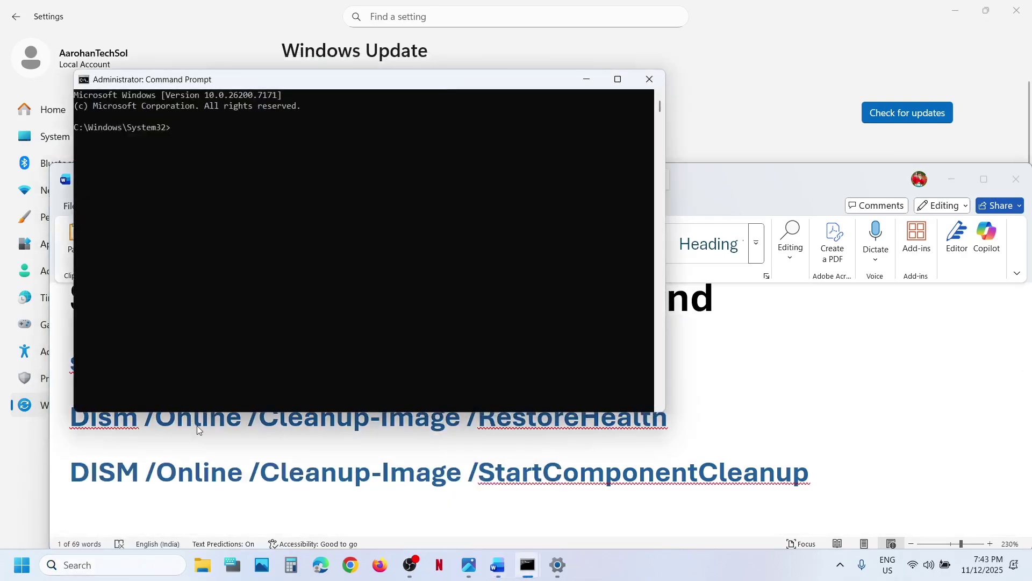
Copy sfc /scannow from the notes and run it in the admin Command Prompt.
left_click(197, 425)
double_click(184, 375)
triple_click(179, 365)
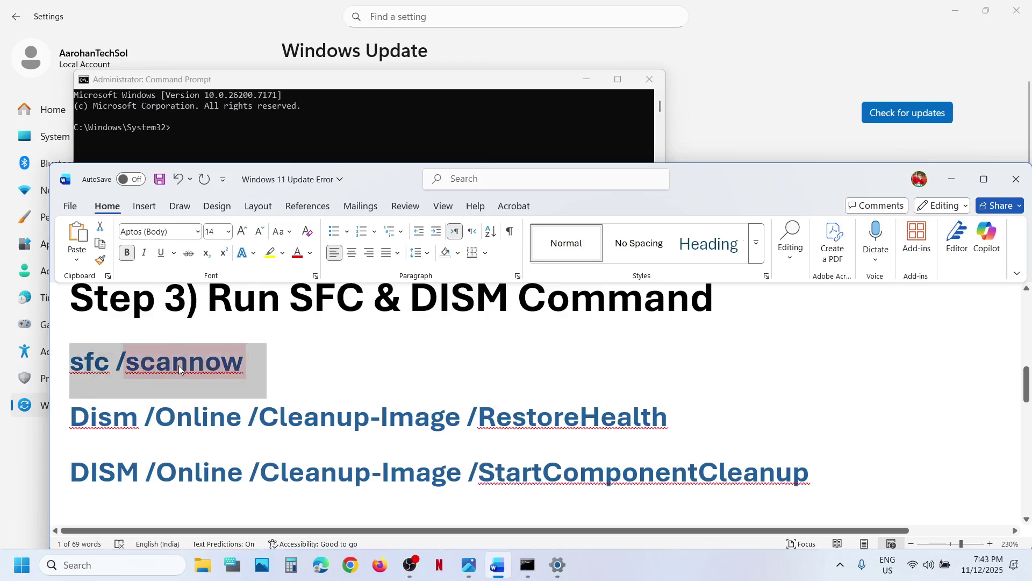
left_click(266, 151)
type("sfc /scannow")
key("Return")
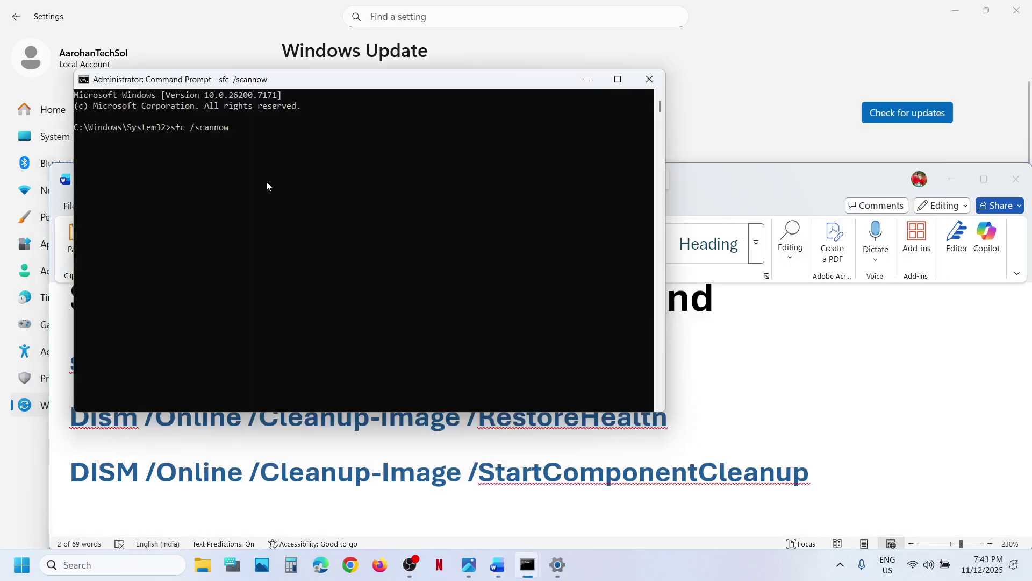
key("alt+Tab")
key("alt+Tab")
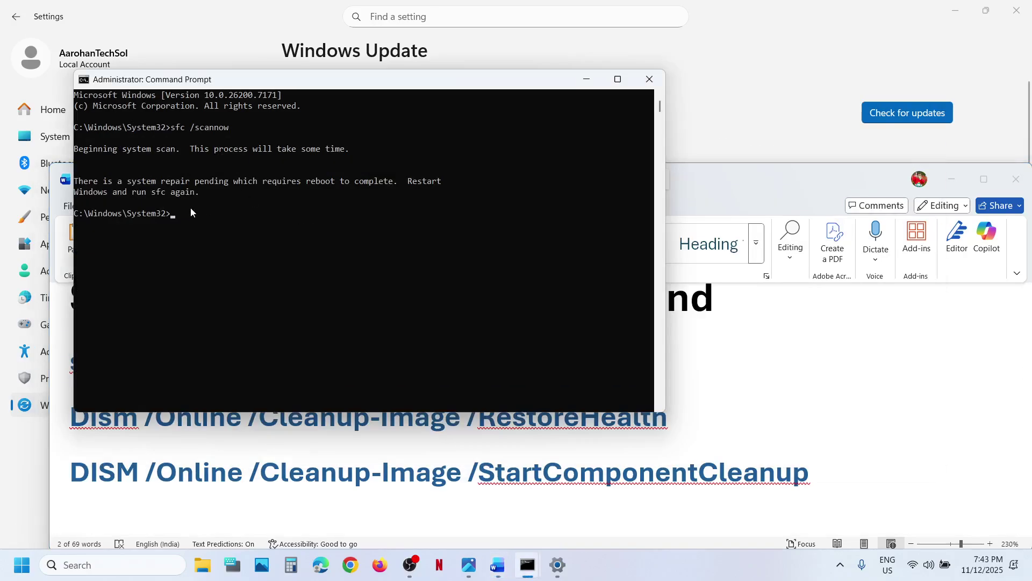
Run Dism /Online /Cleanup-Image /RestoreHealth and copy the StartComponentCleanup command.
left_click_drag(115, 186, 262, 186)
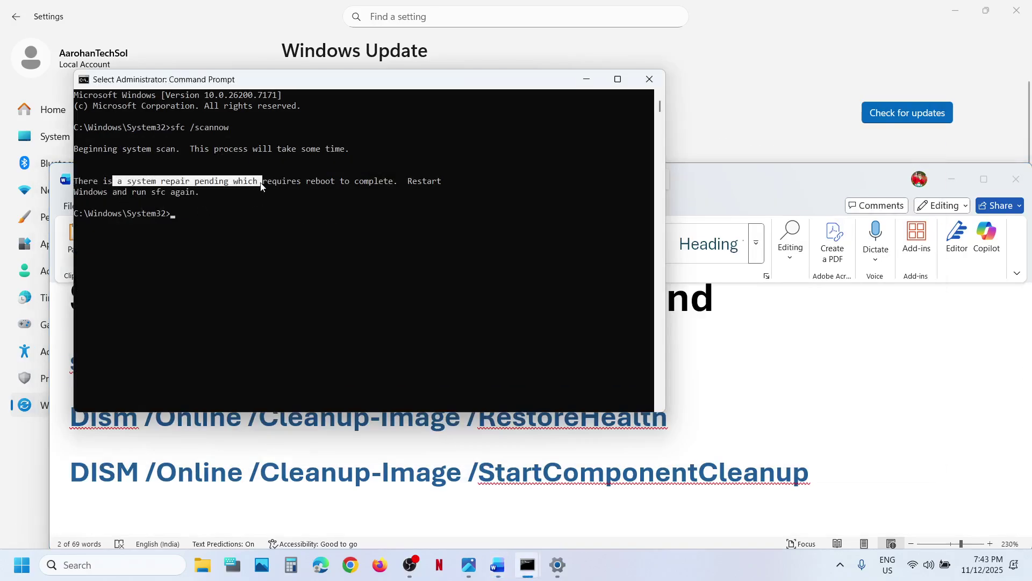
key("alt+Tab")
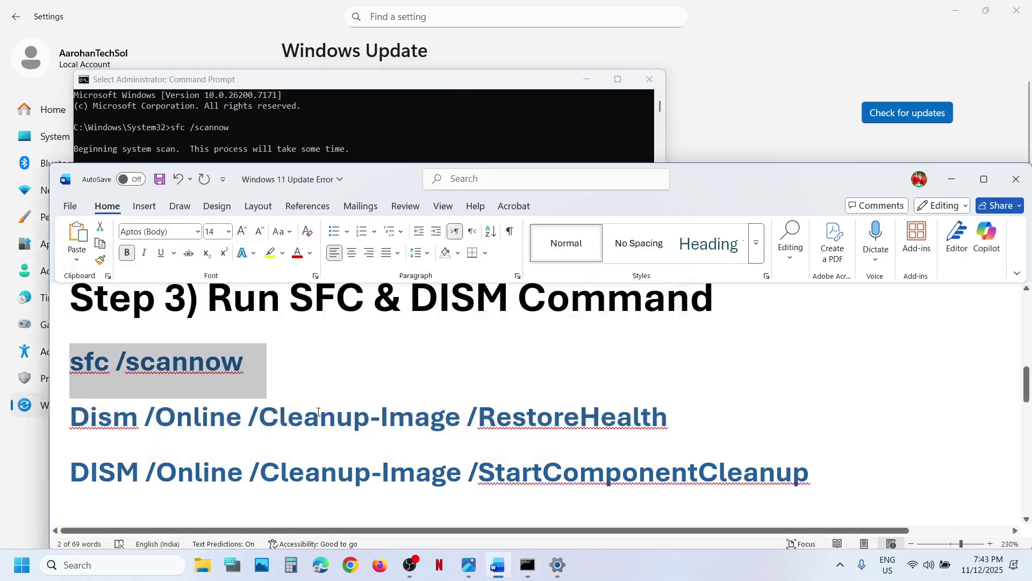
triple_click(318, 412)
key("super+c")
key("alt+Tab")
left_click(288, 270)
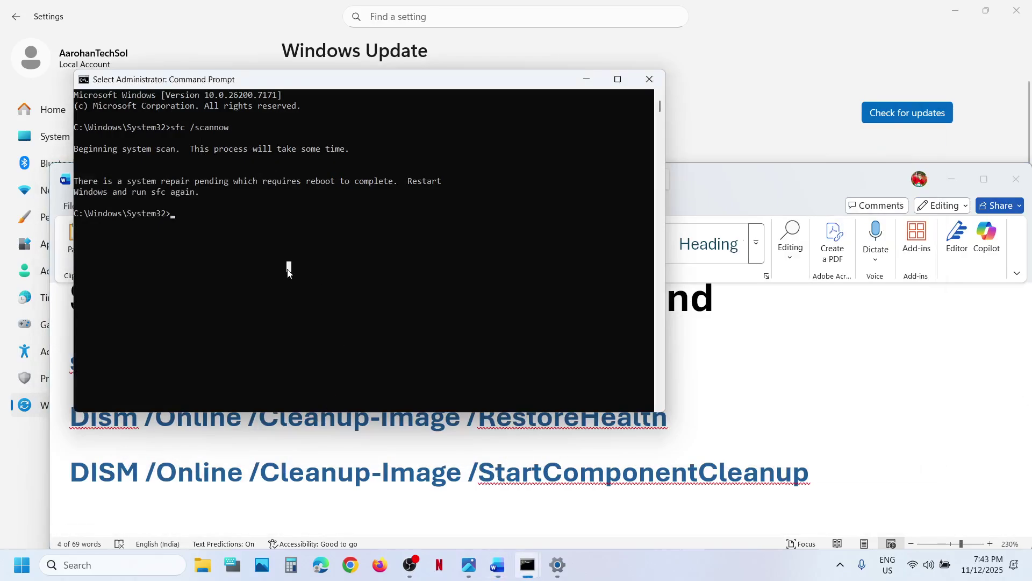
right_click(288, 270)
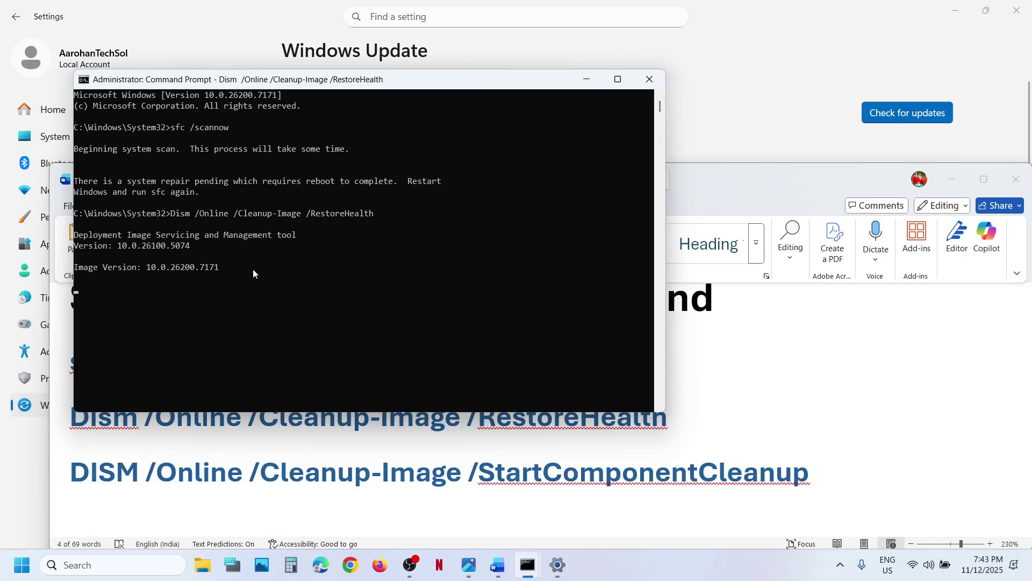
key("alt+Tab")
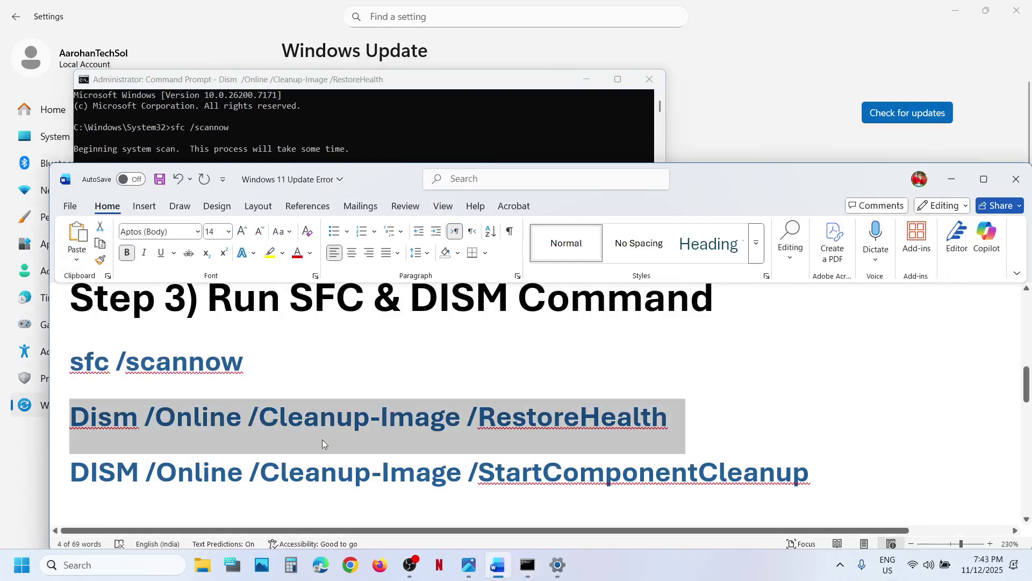
triple_click(324, 471)
key("alt+Tab")
key("alt+Tab")
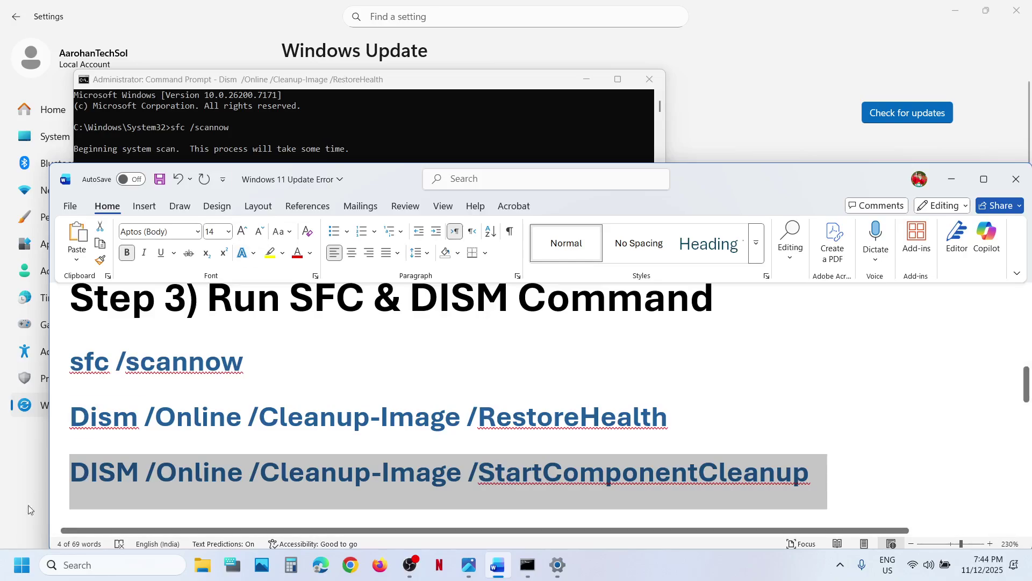
Check the Start menu power options without restarting, then open the Microsoft Update Catalog link.
left_click(20, 565)
left_click(392, 527)
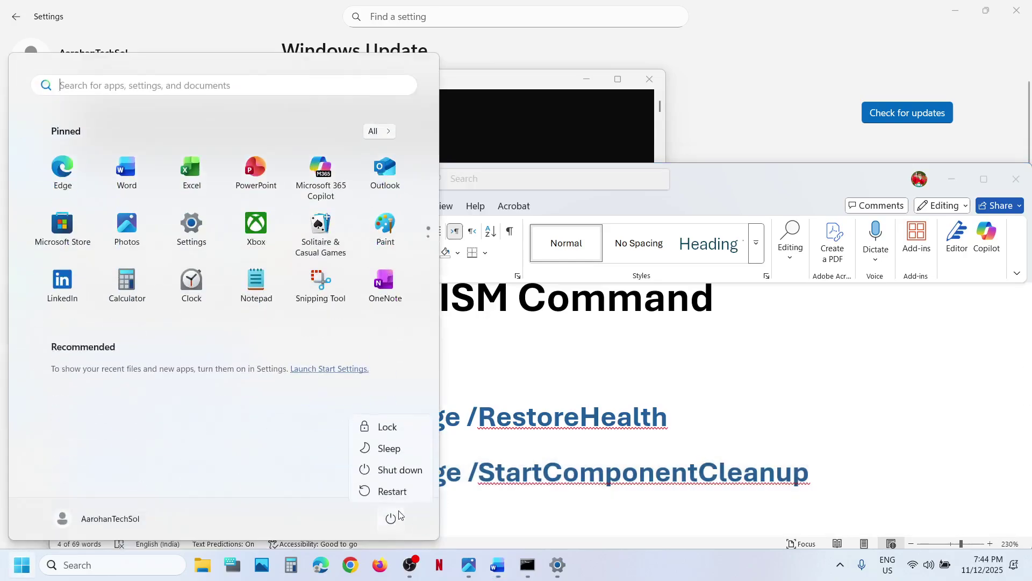
left_click(570, 448)
scroll(570, 446, "down", 5)
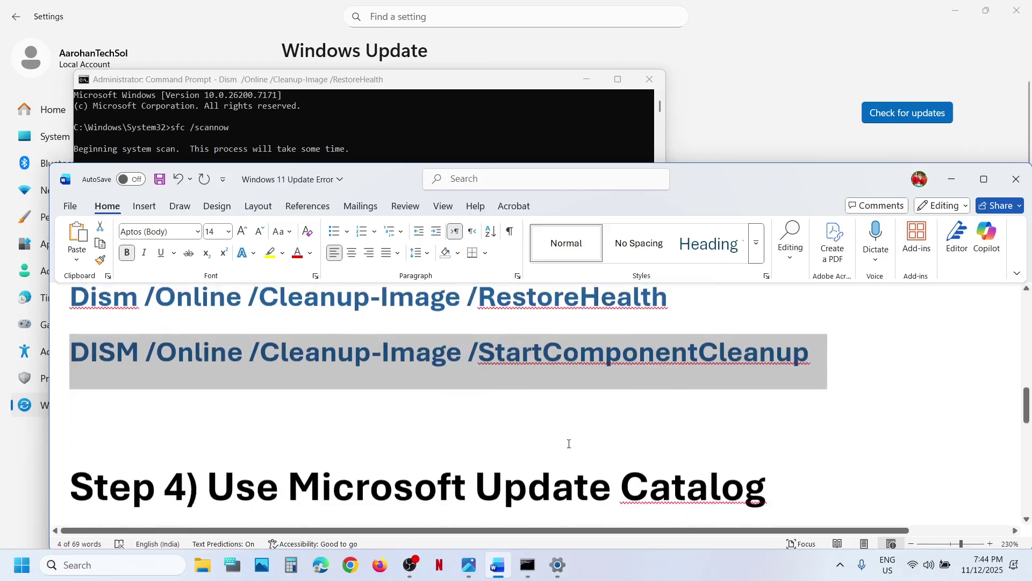
left_click(515, 436, "ctrl")
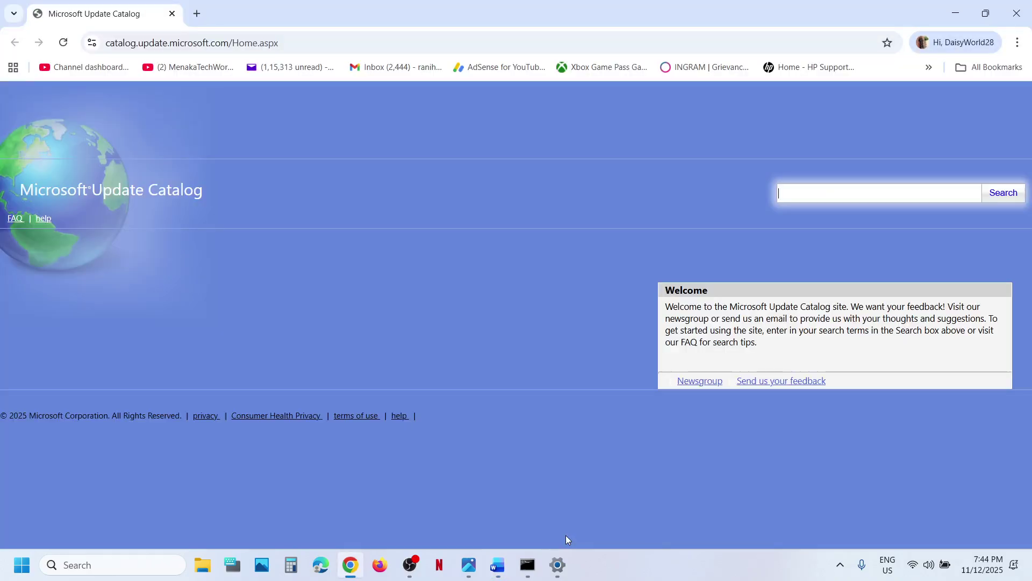
Copy KB5068861 from the update history and search the Update Catalog for it.
left_click(557, 564)
left_click(364, 291)
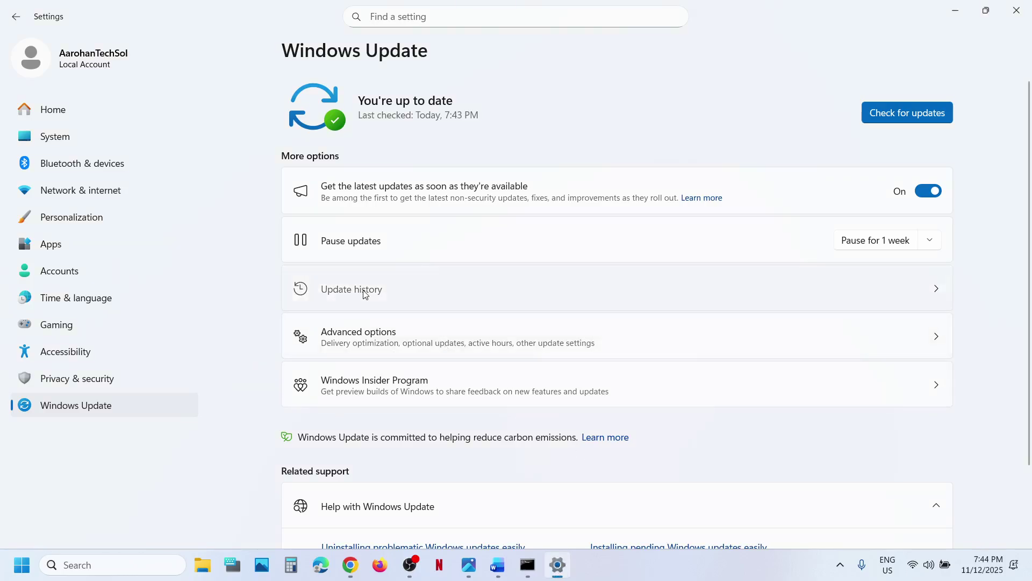
double_click(422, 258)
key("ctrl+c")
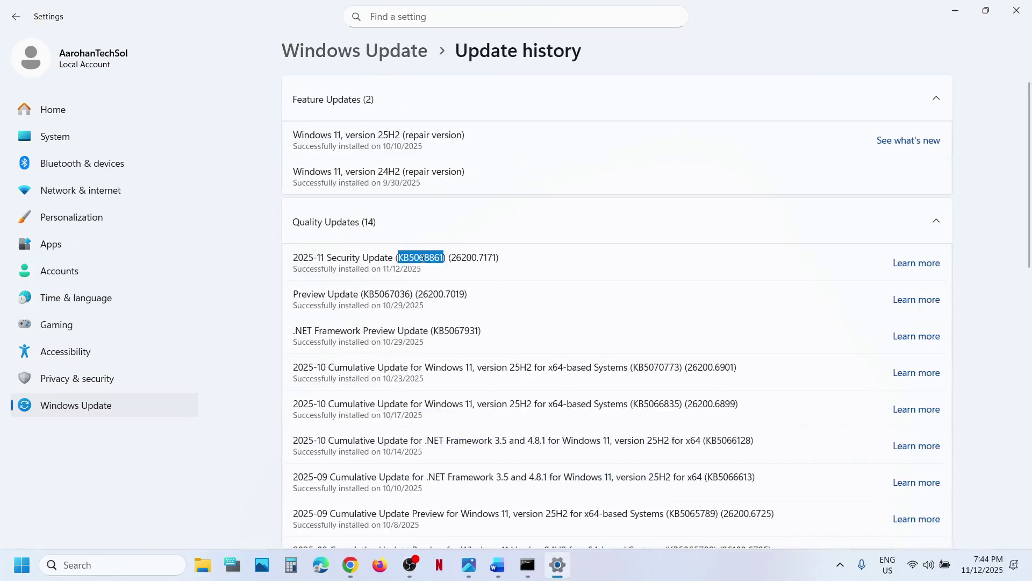
key("alt+Tab")
key("ctrl+v")
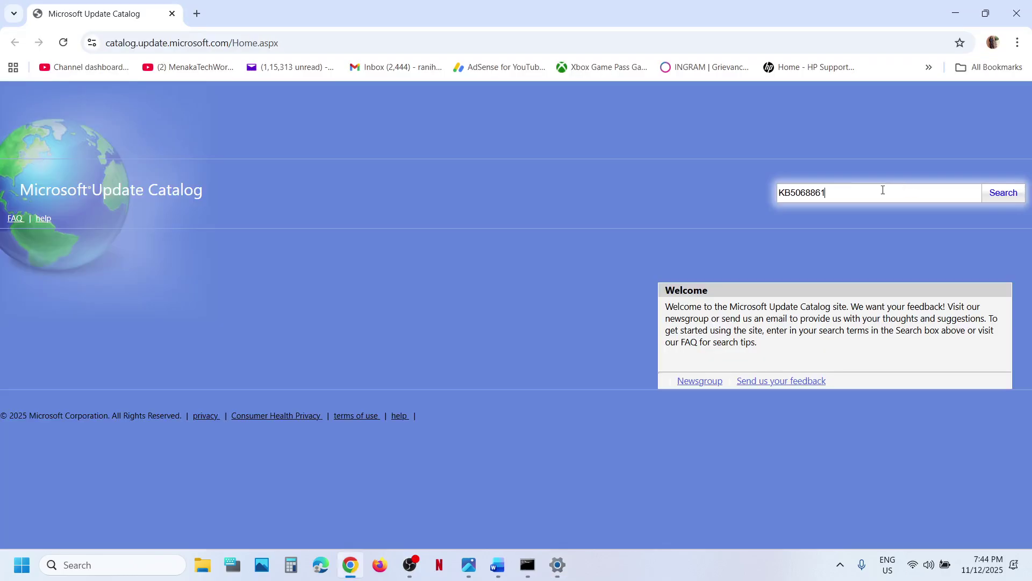
left_click(1018, 195)
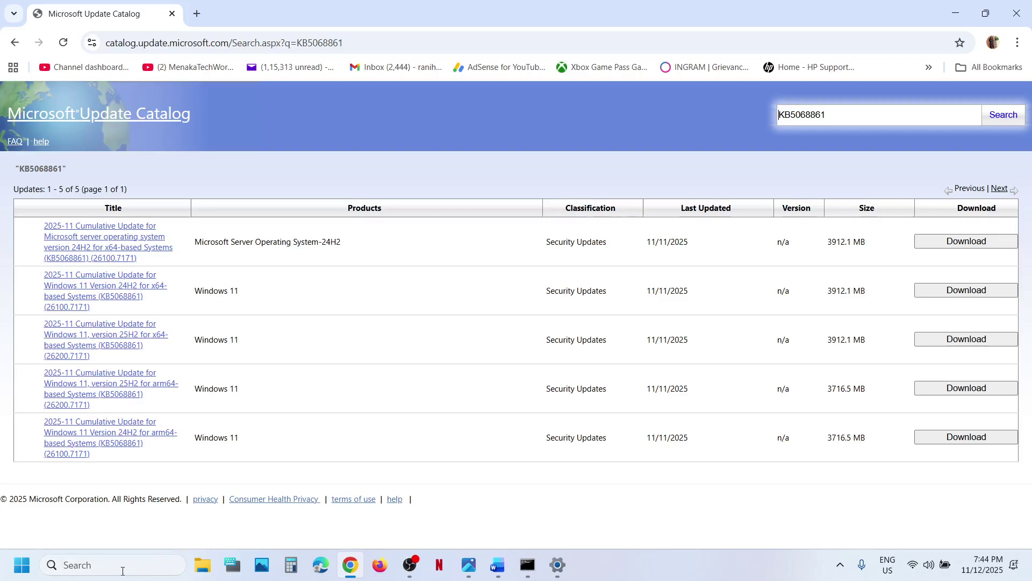
Run winver to confirm Windows 11 25H2 build 26200.7171, then return to Settings.
left_click(122, 569)
type("win")
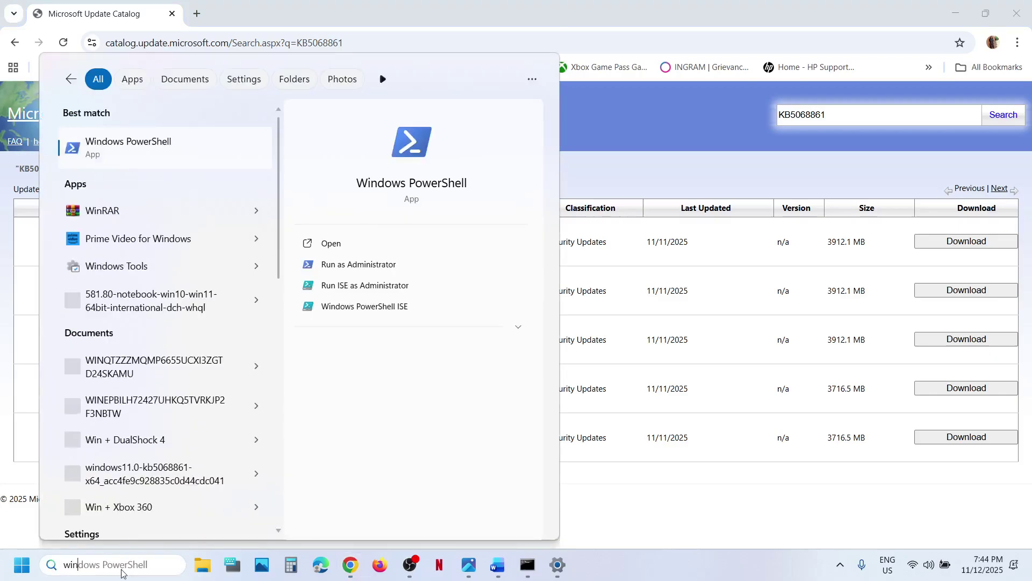
type("ver")
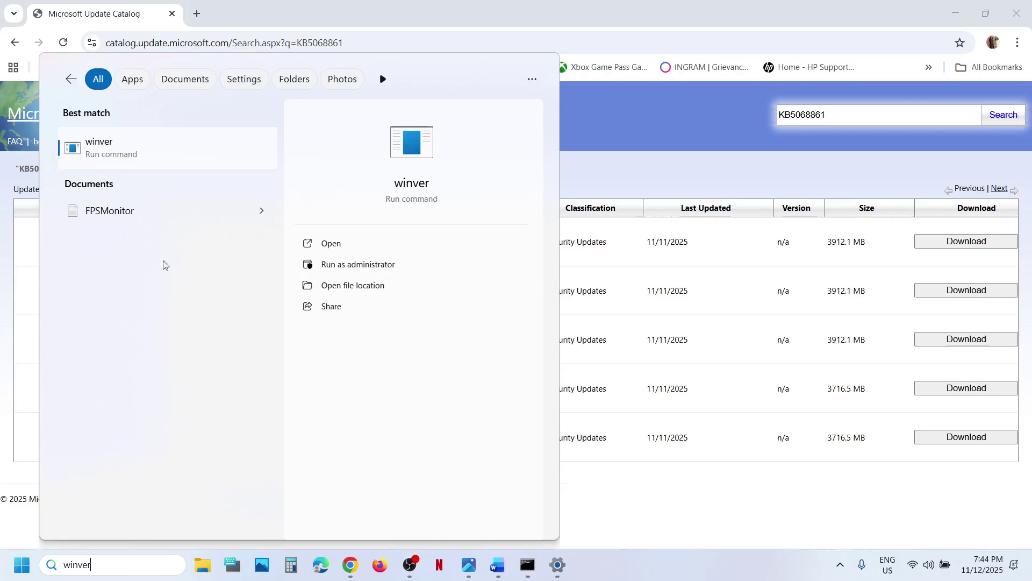
left_click(108, 151)
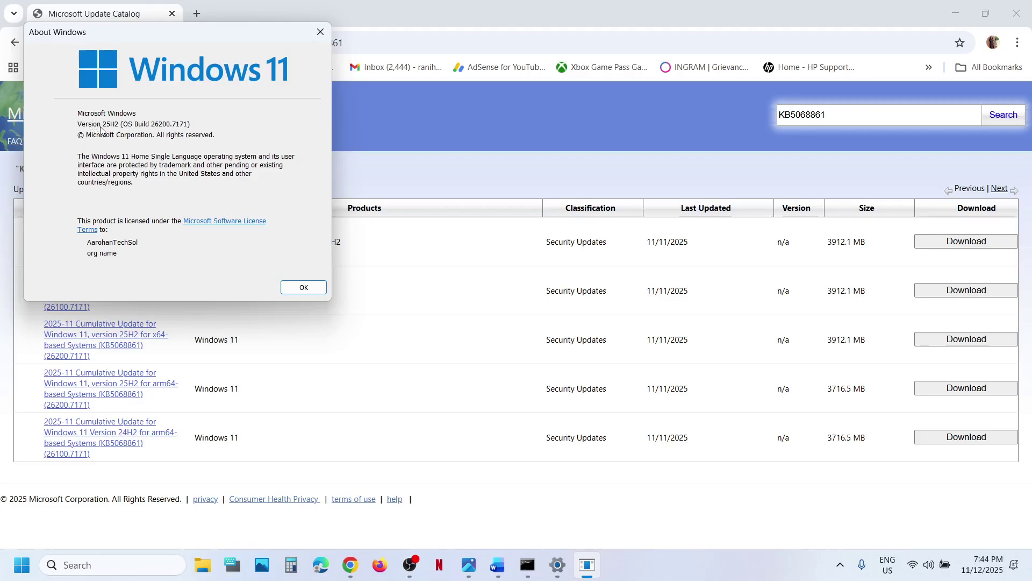
left_click(321, 31)
key("alt+Tab")
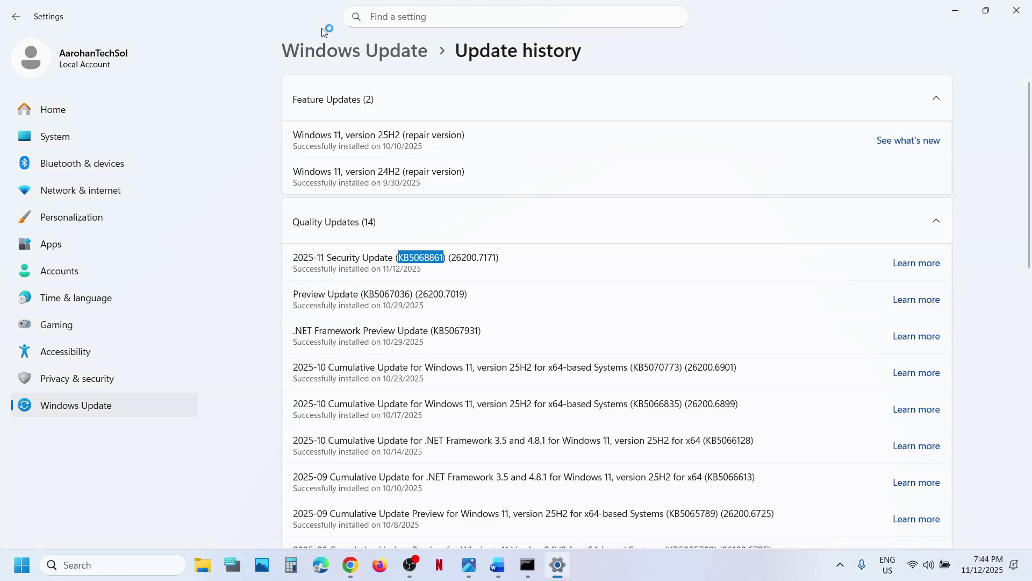
Confirm System > About lists a 64-bit x64 system type, then close Settings.
left_click(59, 144)
scroll(495, 403, "down", 10)
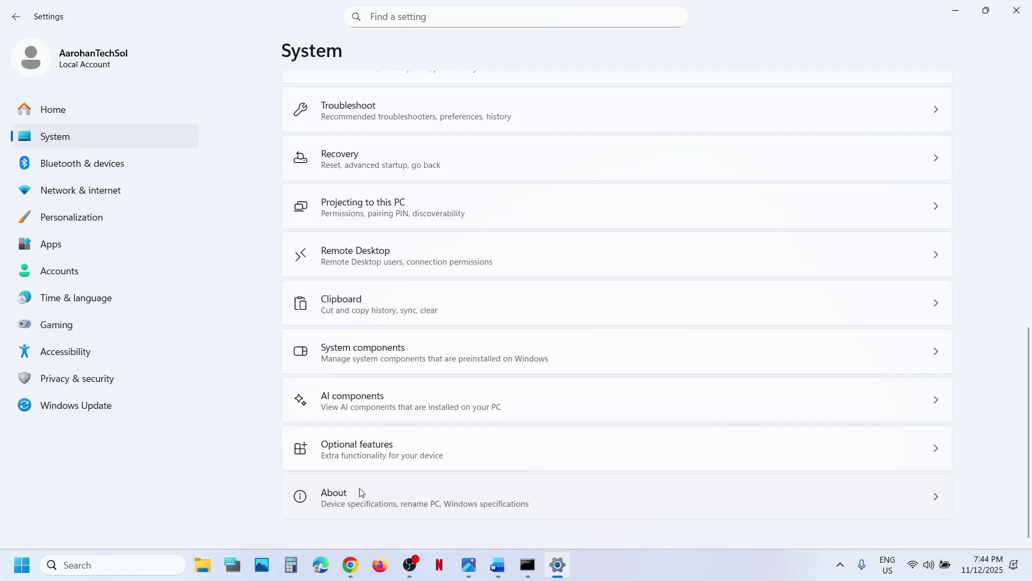
left_click(362, 493)
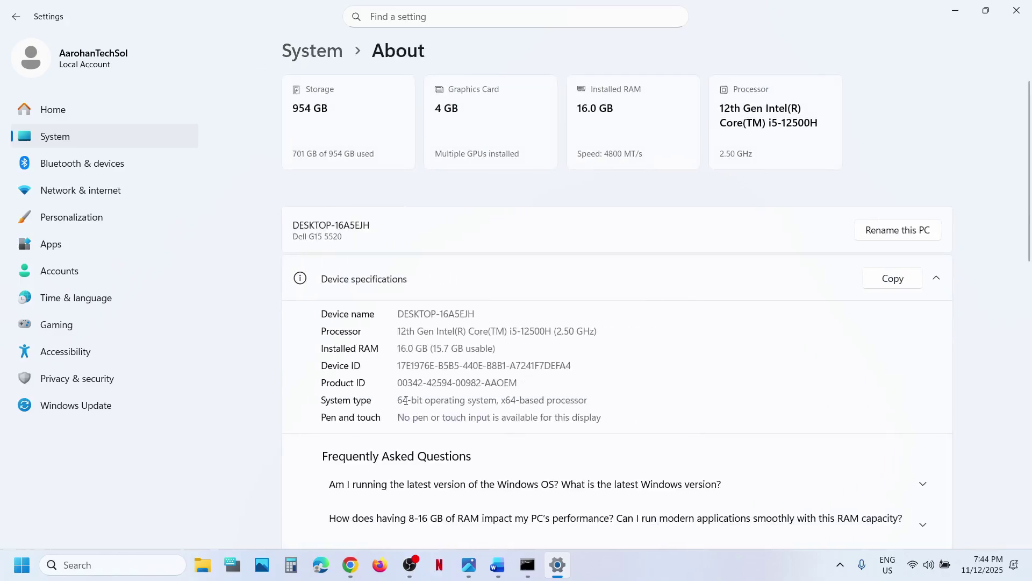
left_click_drag(406, 400, 640, 410)
left_click(1017, 10)
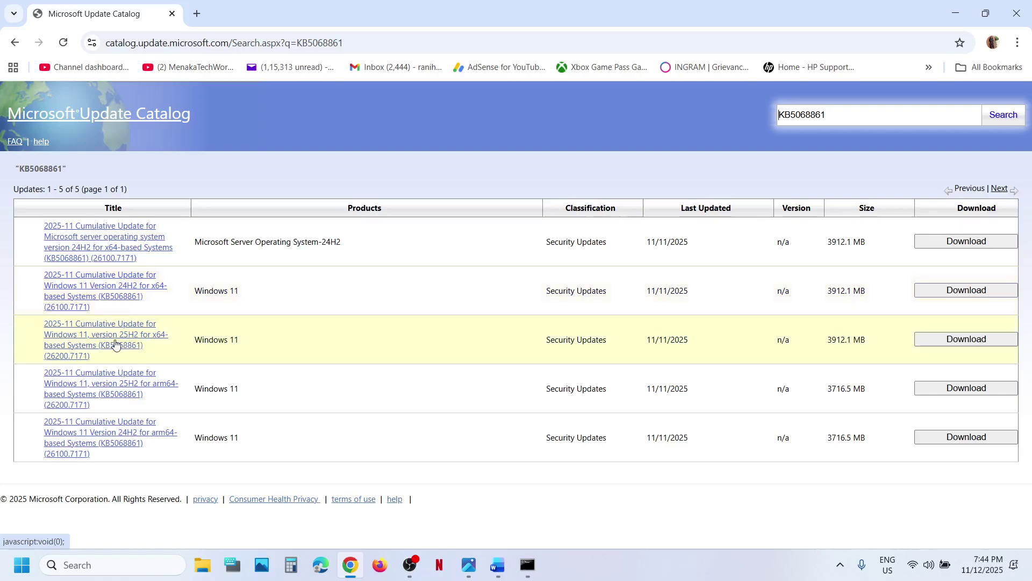
Download the KB5068861 Windows 11 25H2 x64 .msu file and check its progress.
left_click(938, 340)
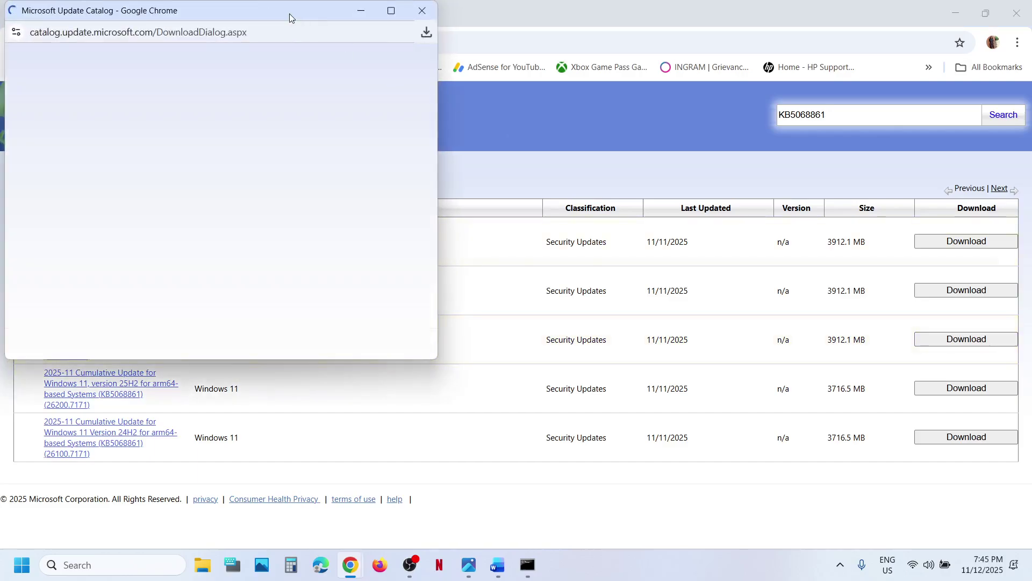
left_click_drag(299, 24, 549, 126)
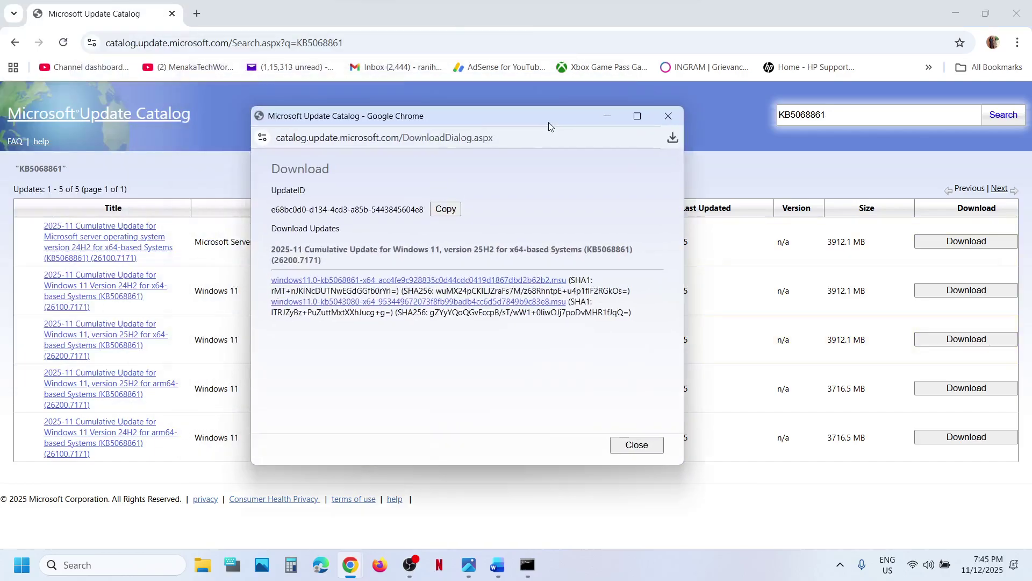
left_click(355, 281)
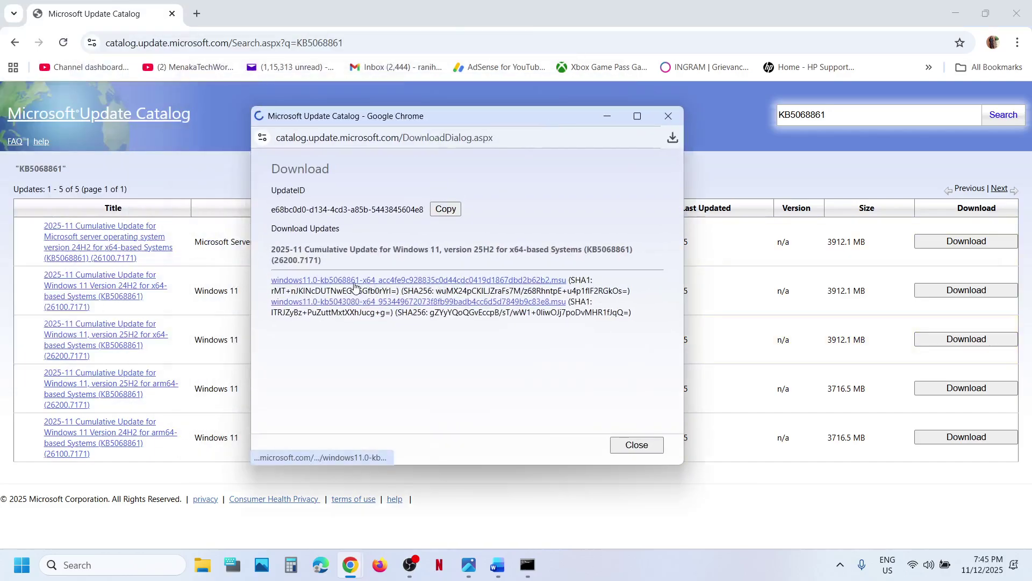
left_click(672, 139)
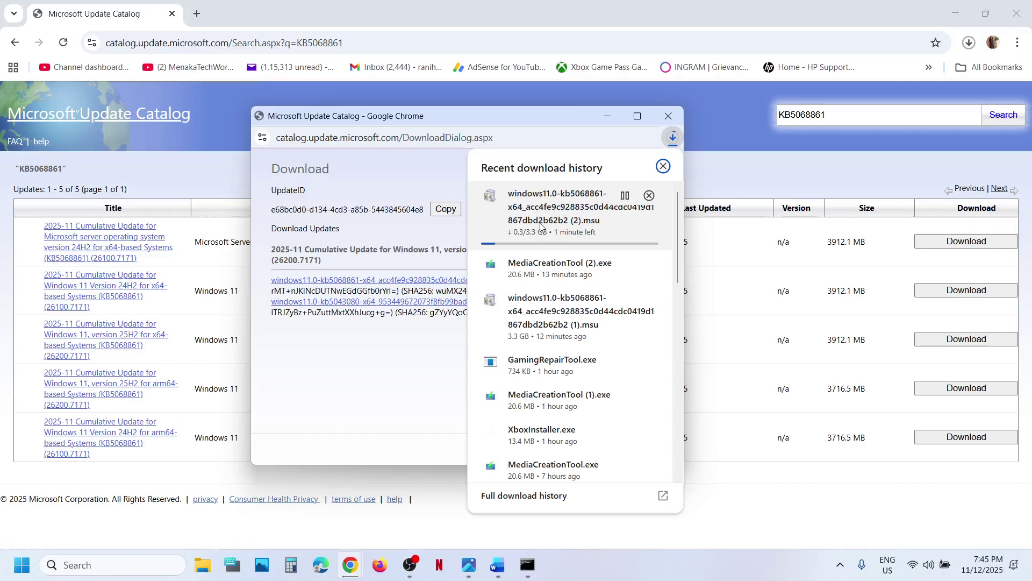
left_click(200, 527)
Check the Start menu, then bring the Word notes forward to Step 5.
left_click(20, 575)
left_click(391, 517)
left_click(497, 565)
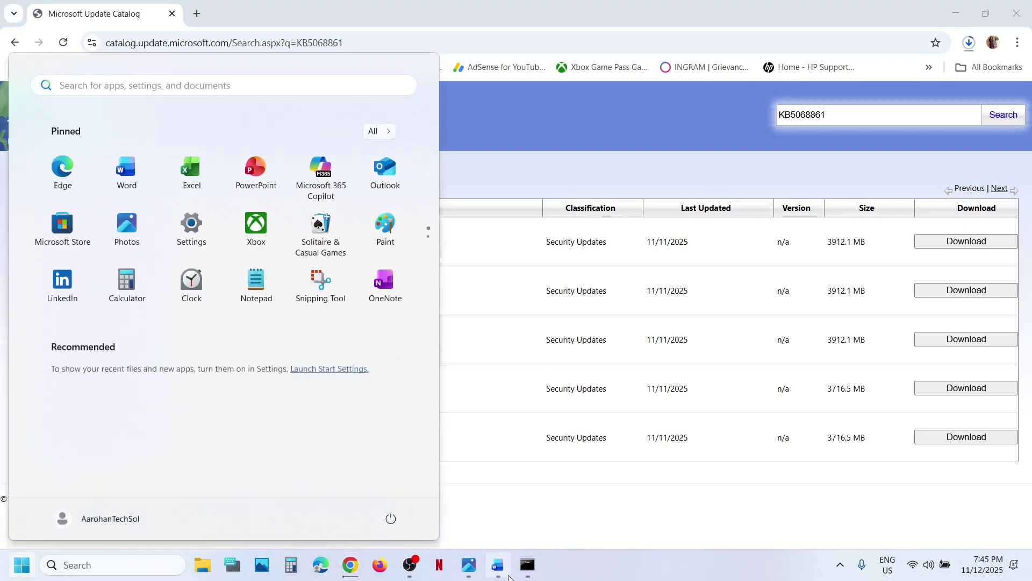
scroll(446, 329, "down", 3)
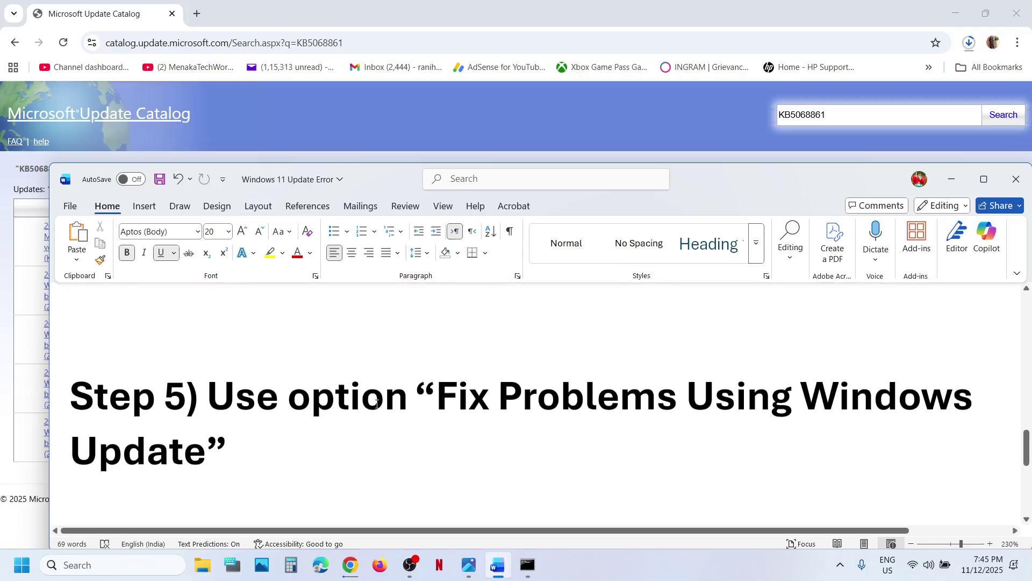
Reach Recovery via Windows Update > Advanced options, then scroll the notes to Step 6.
key("super+i")
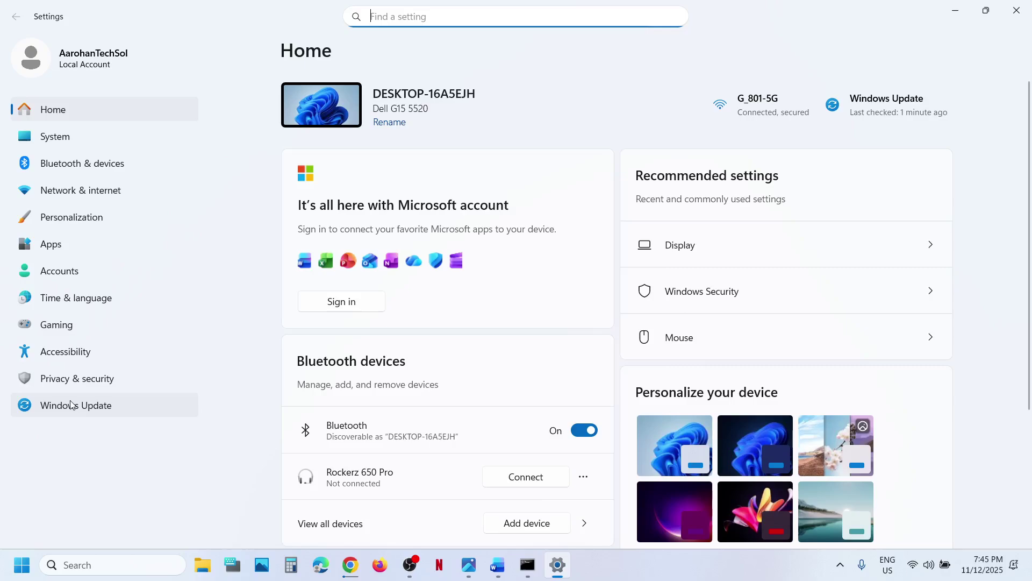
left_click(71, 404)
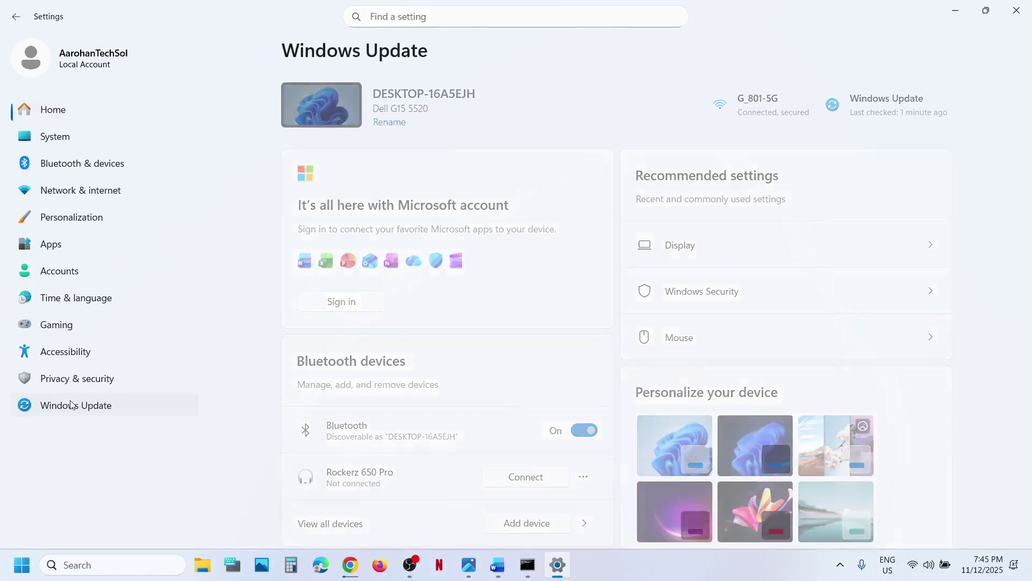
left_click(376, 340)
scroll(376, 340, "down", 5)
left_click(394, 242)
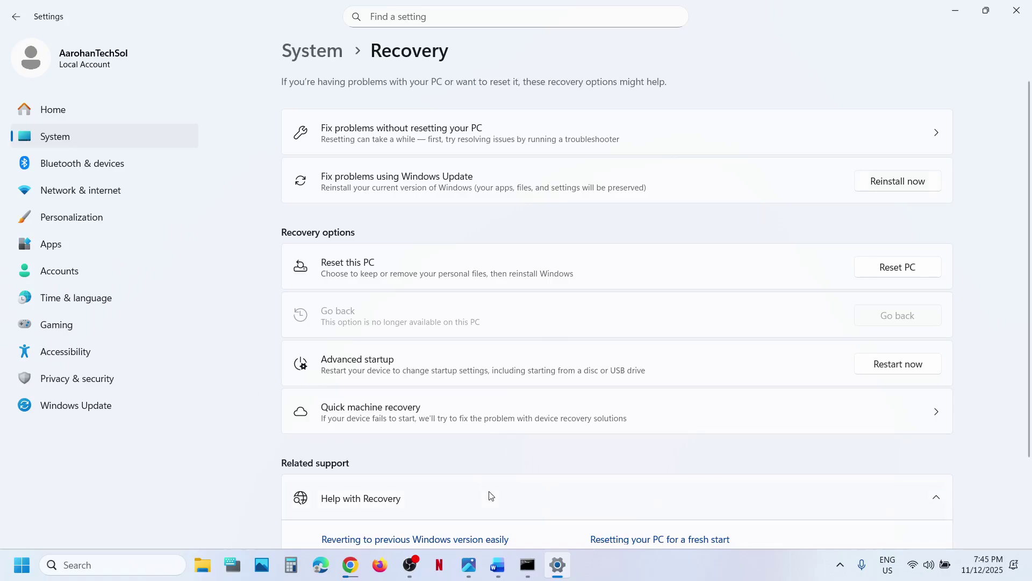
left_click(497, 565)
scroll(423, 433, "down", 5)
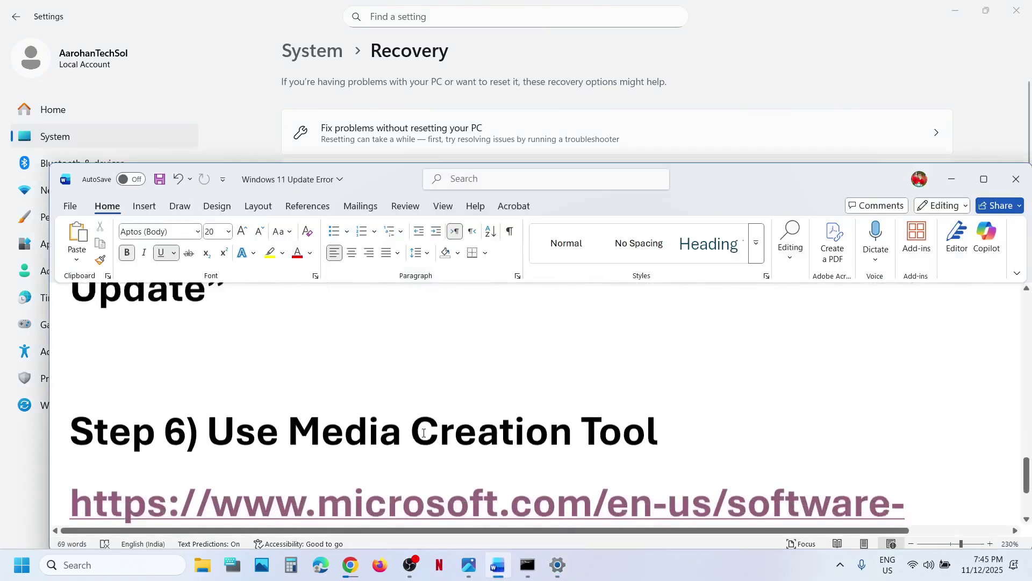
Download MediaCreationTool.exe from Microsoft's Windows 11 page, then view the language-and-edition screenshot in Photos.
left_click(376, 444, "ctrl")
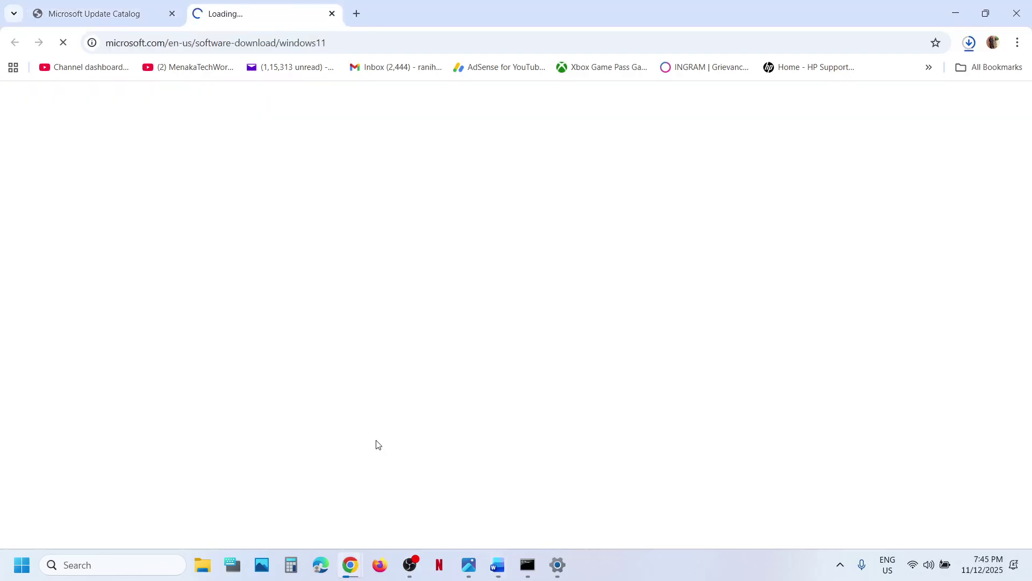
scroll(265, 410, "down", 5)
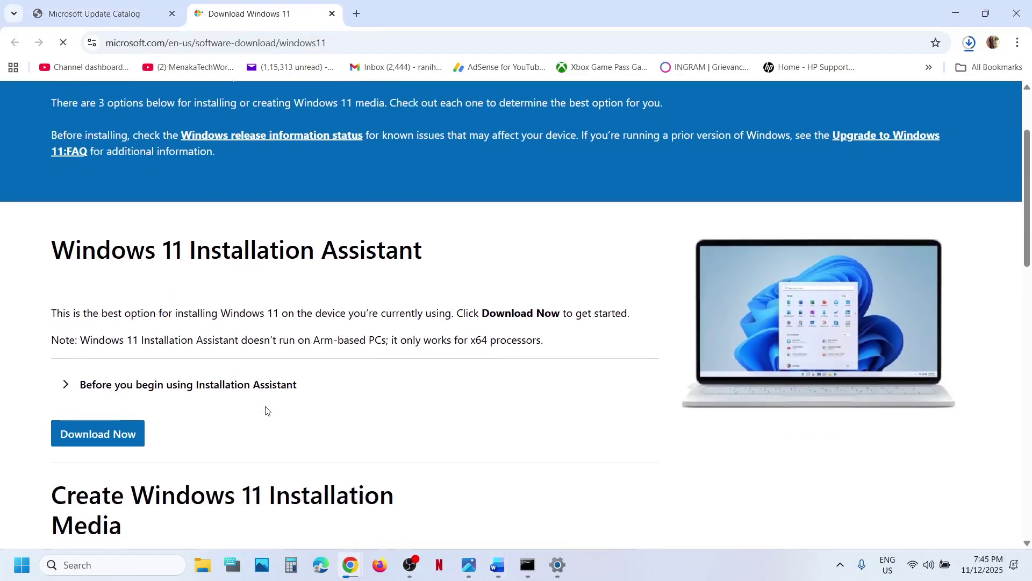
scroll(266, 410, "down", 1)
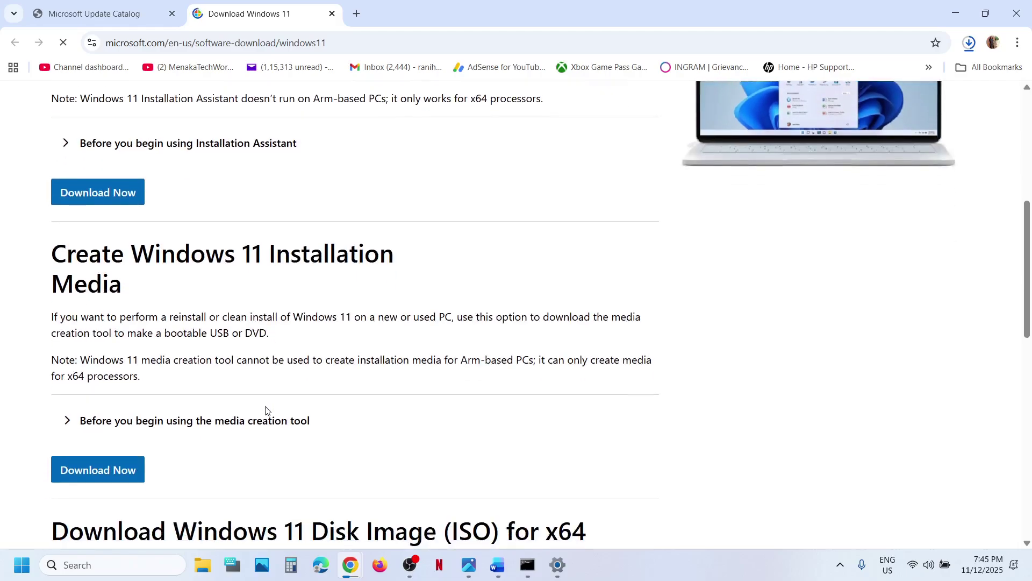
left_click(125, 465)
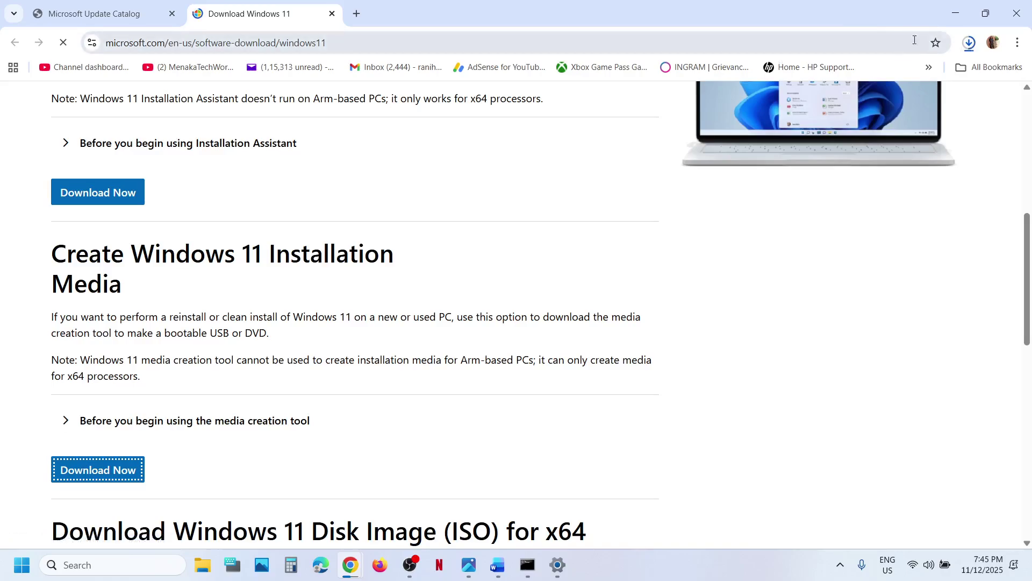
left_click(968, 43)
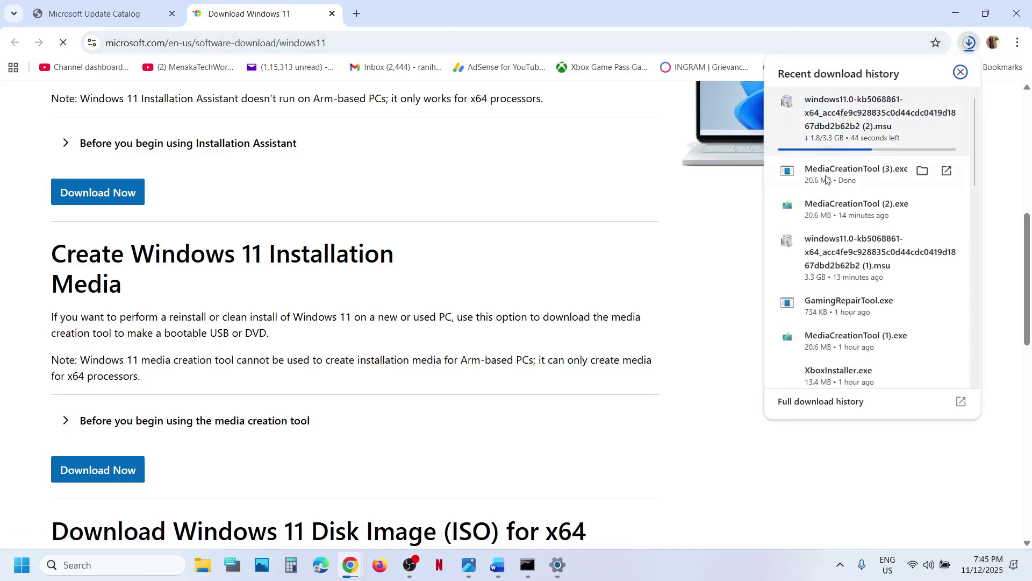
left_click(469, 563)
key("Right")
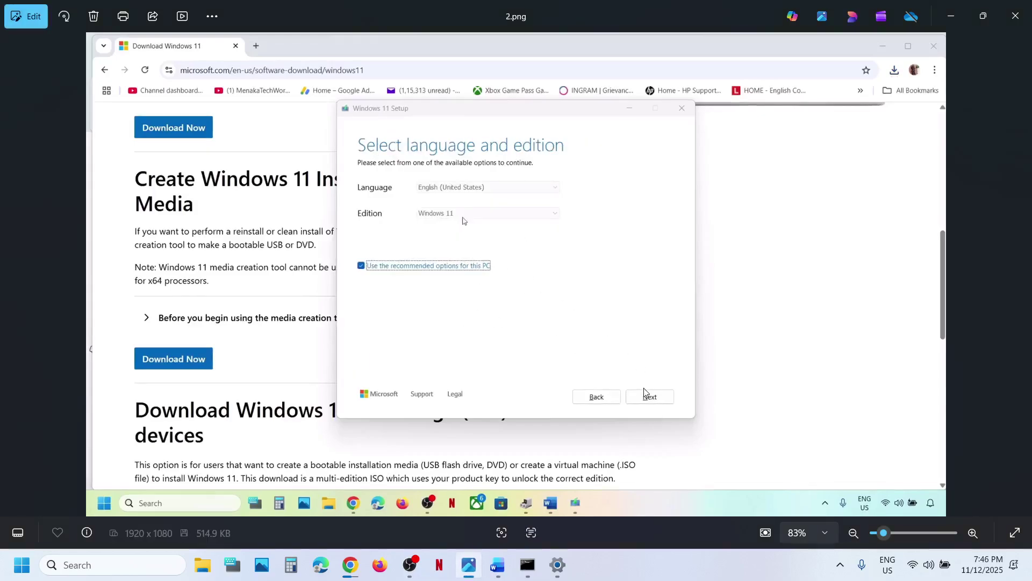
Page through the media choice, ISO path, download, DVD burn and cleanup screenshots to the desktop ISO.
key("Right")
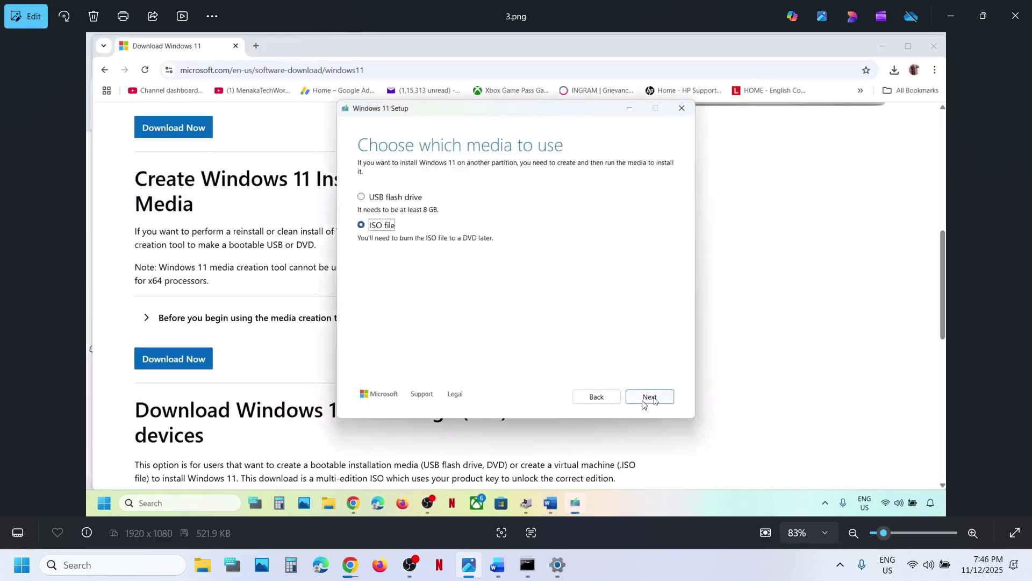
key("Right")
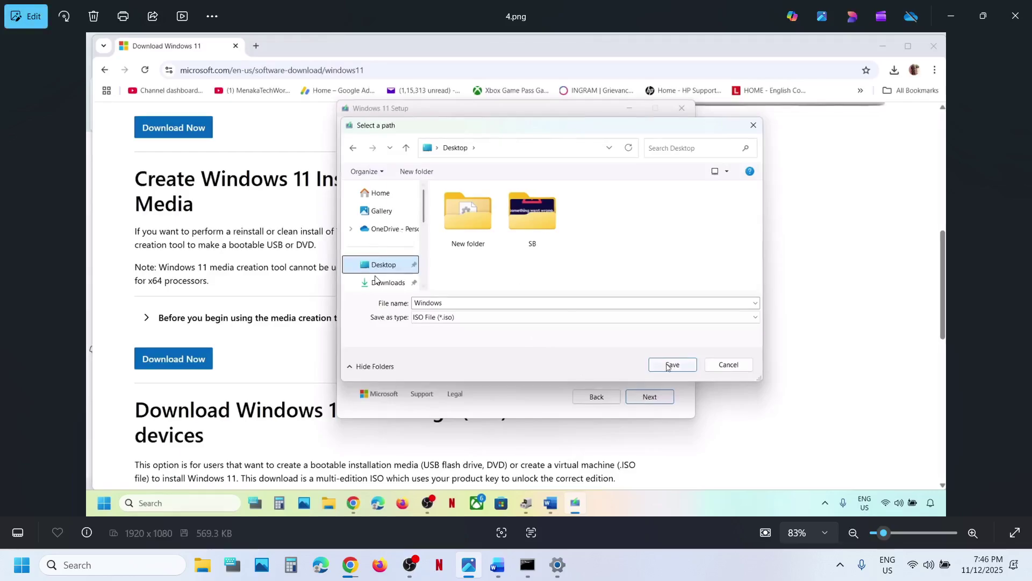
key("Right")
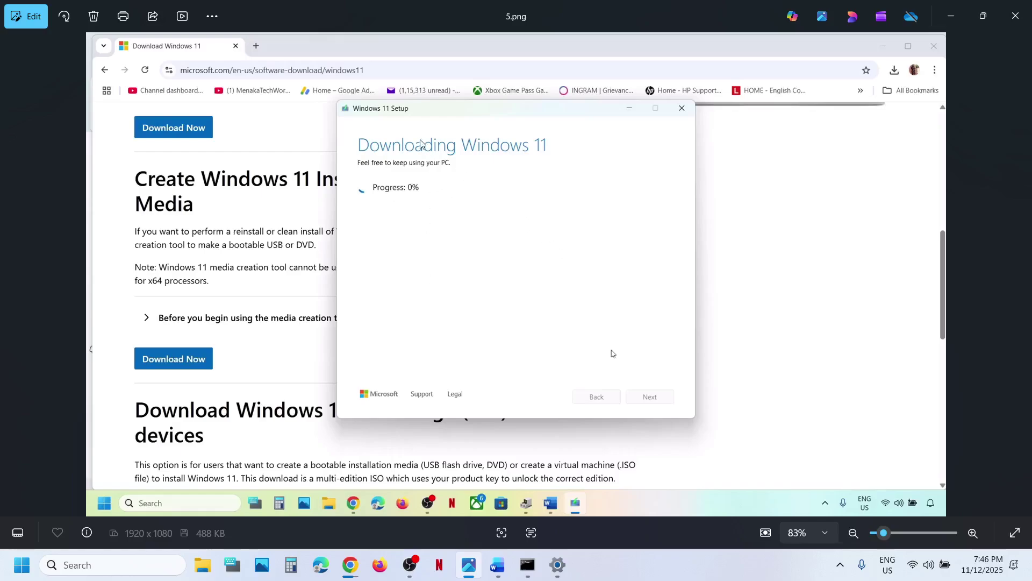
key("Right")
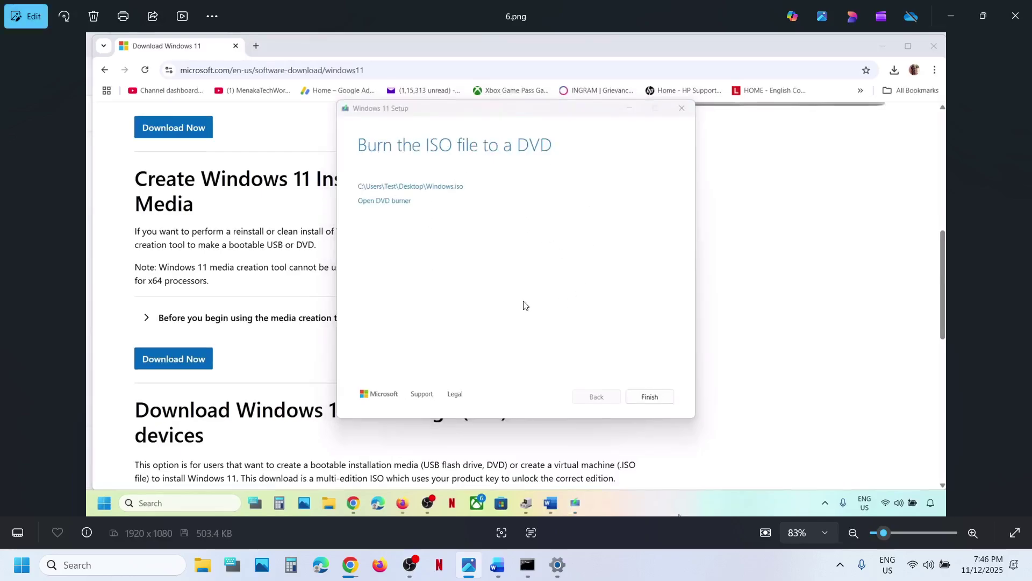
key("Right")
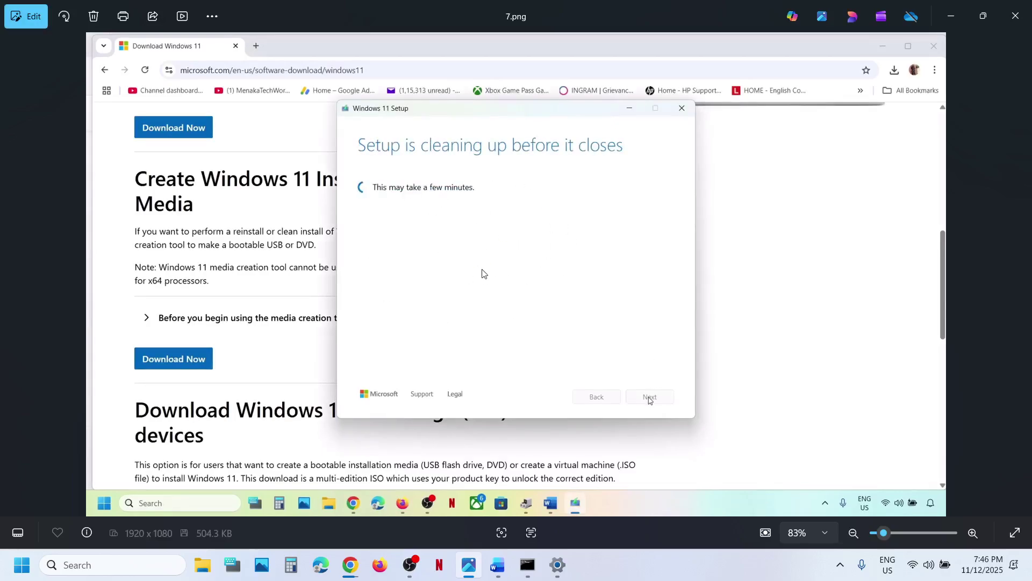
key("Right")
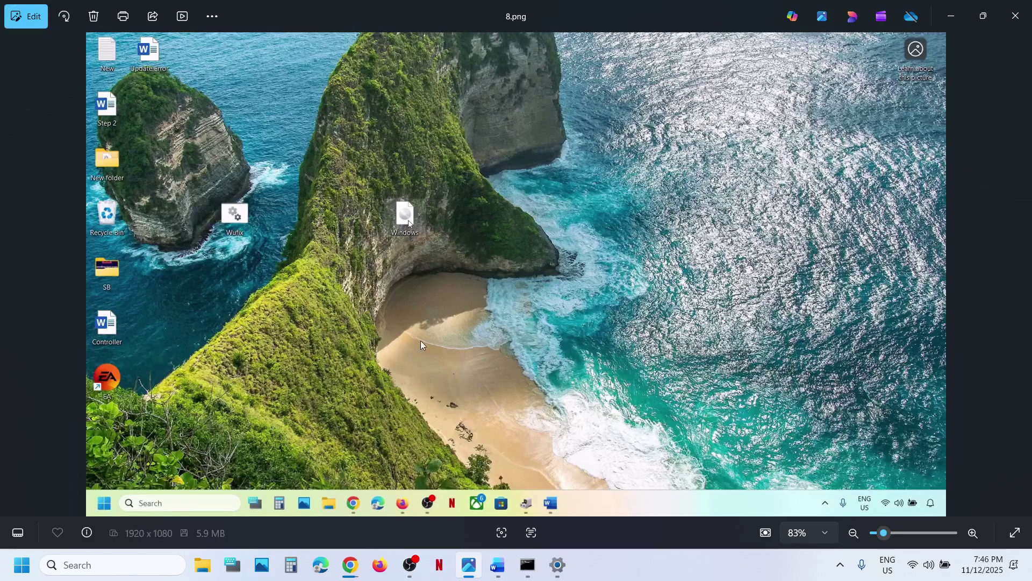
Page through the DVD drive, permission prompt, Install Windows 11 and license terms screenshots.
key("Left")
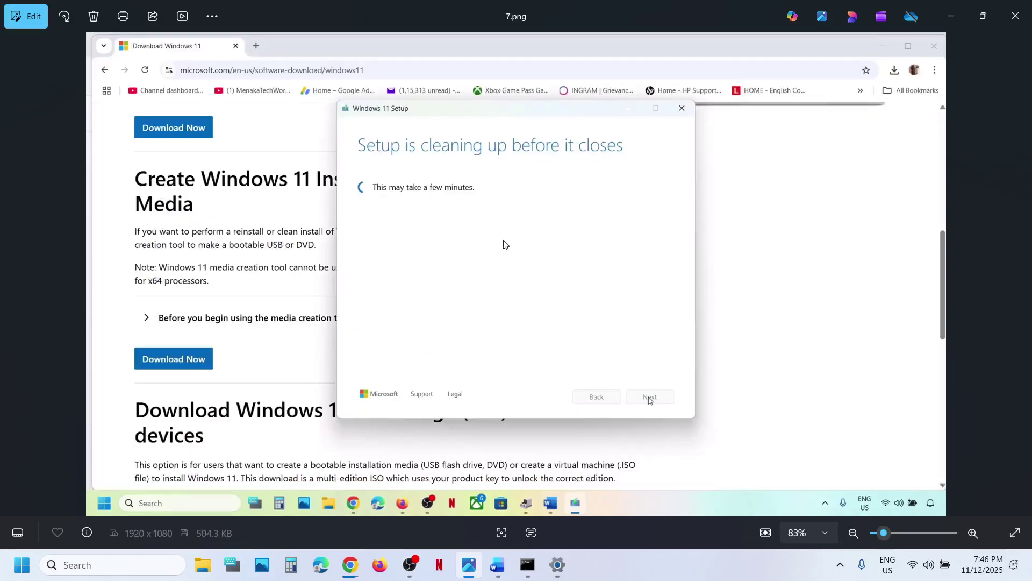
key("Right")
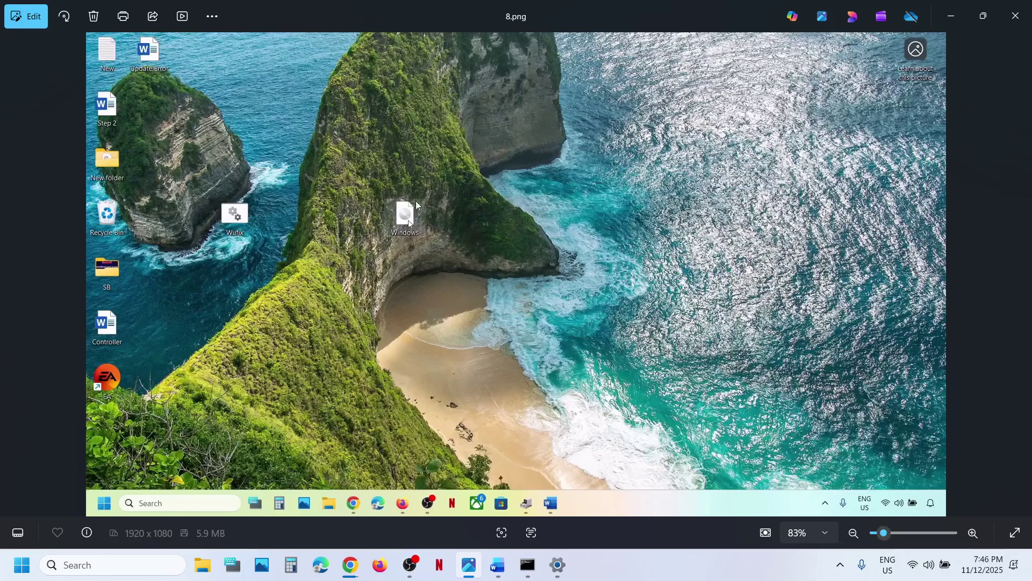
key("Right")
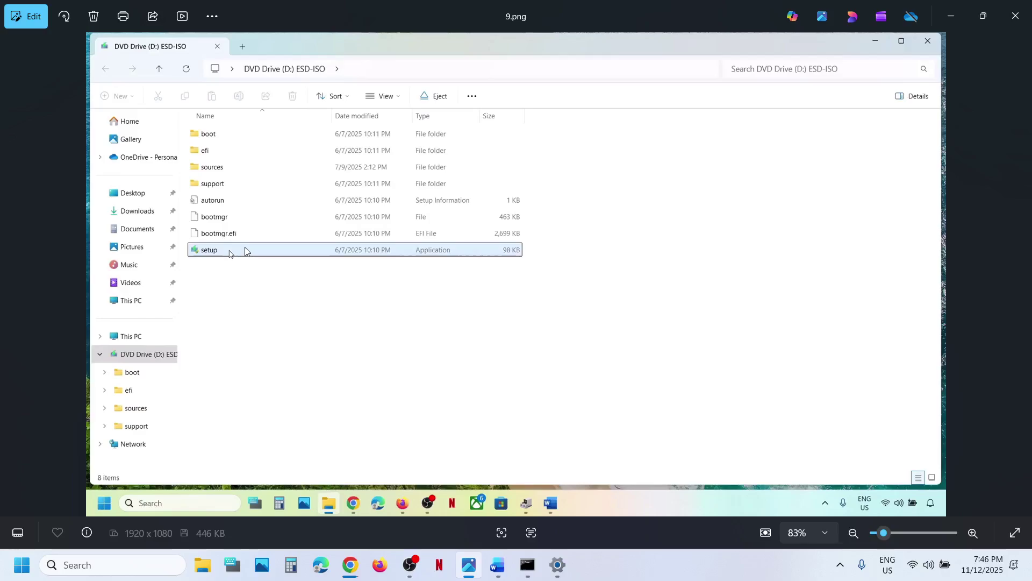
key("Right")
key("Right")
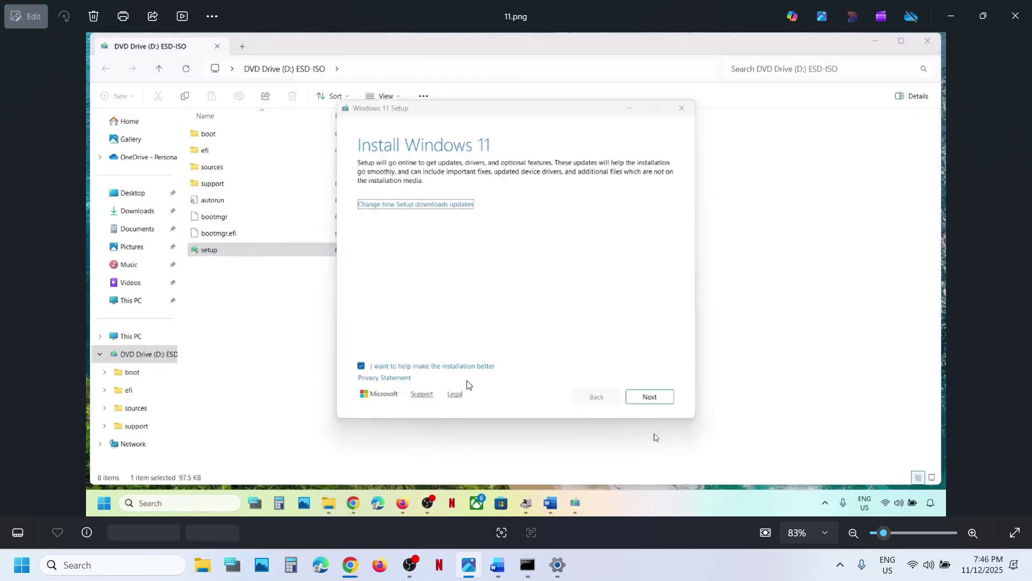
key("Right")
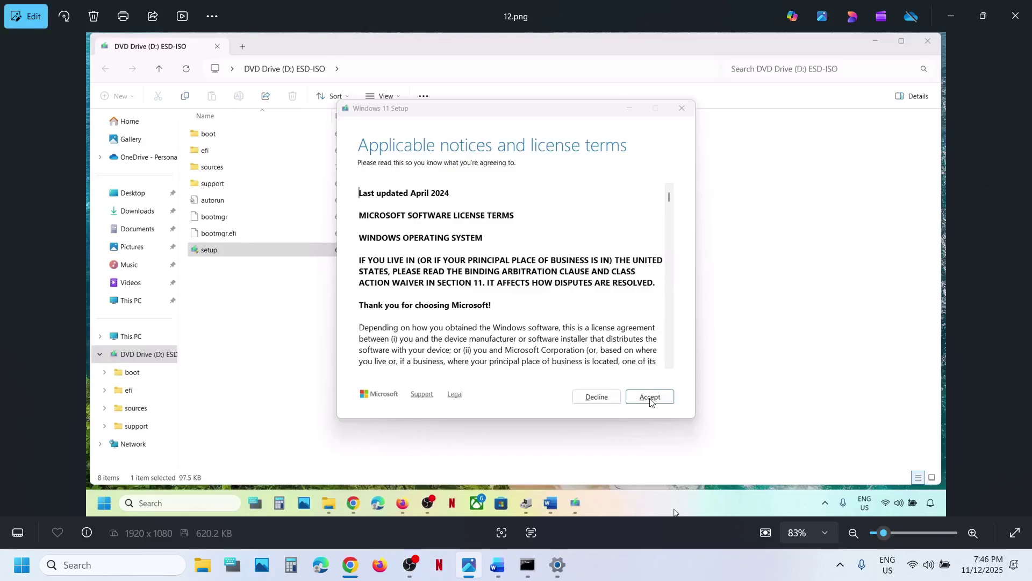
key("Right")
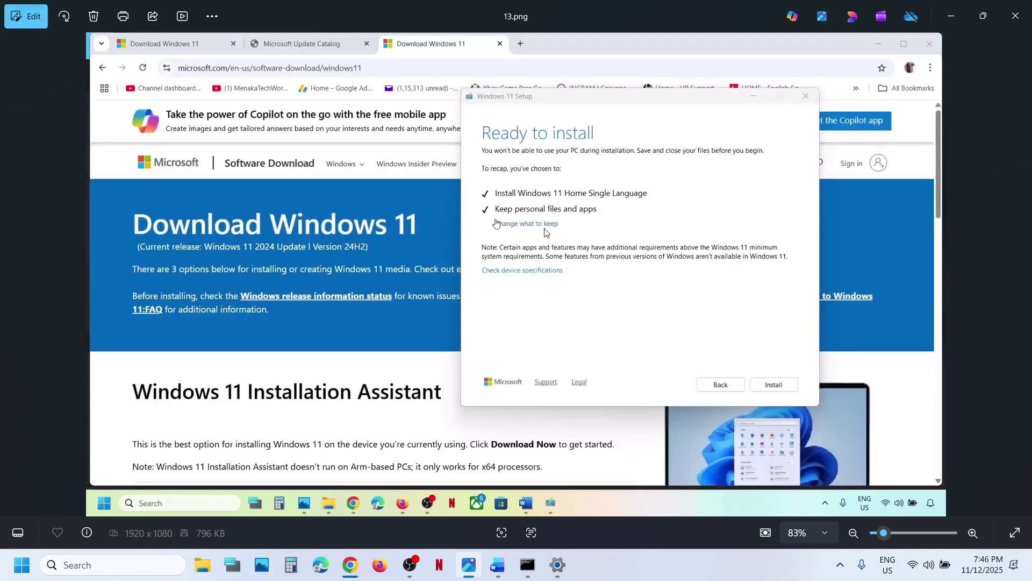